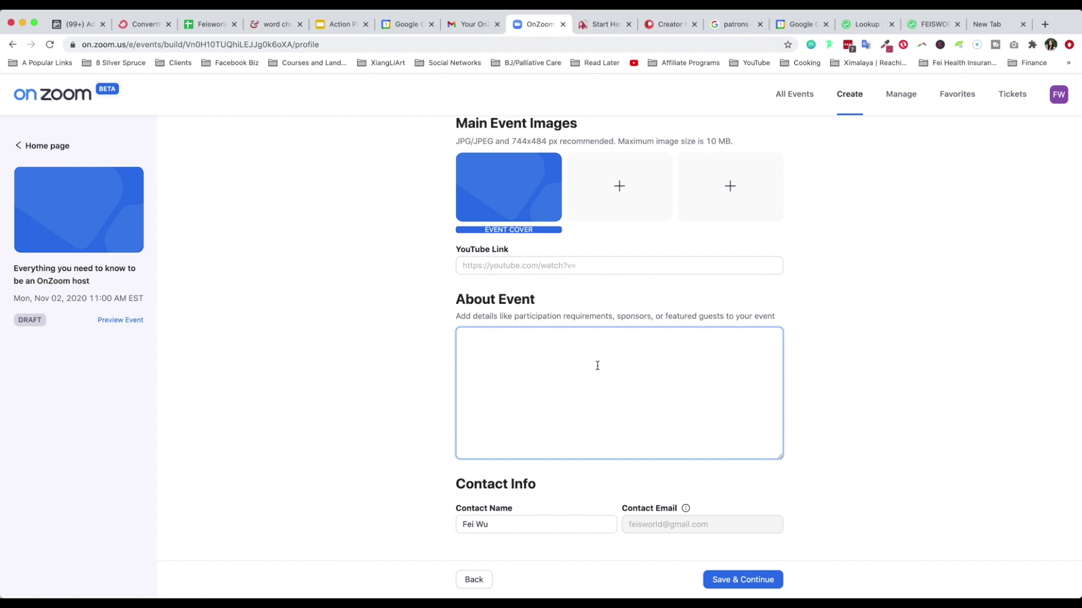
Add the host's podcast background story to About Event, save, and keep the ticket paid at 1.00
type("I started a podcast in 2014, which led to my documentary series on Amazon Prime in 2018, and a fast-growing YouTube channel in 2019. I wouldn't be where I am today as a creative entrepreneur with my podcast called Feisworld - most of you have not heard of it, yet it has generated tremendous business and person growth opportunities beyond my wildest imaginations. If I can build a business with my podcast, so can you!")
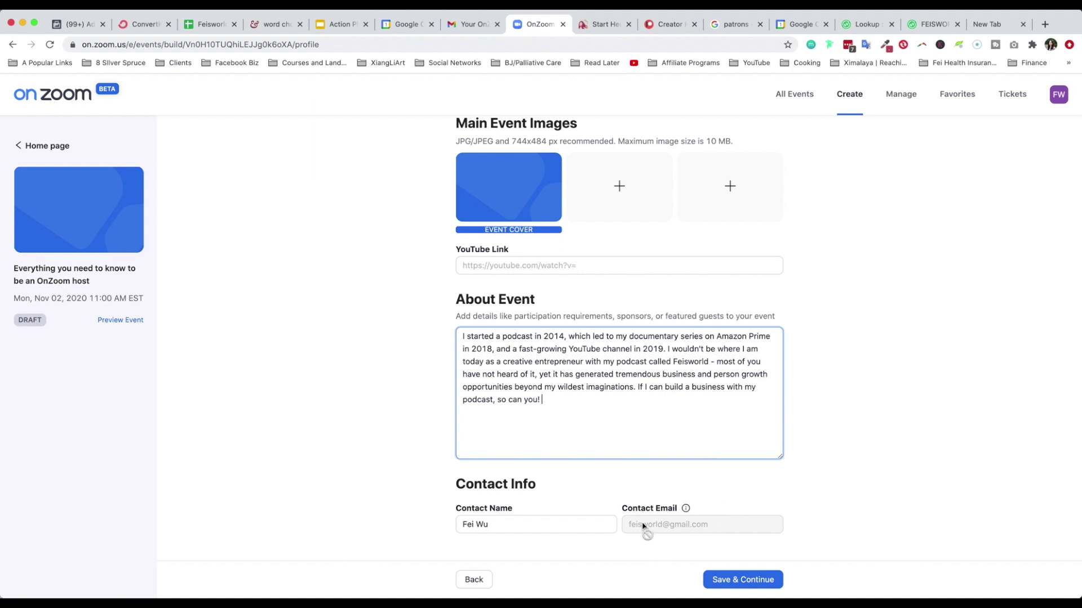
left_click(754, 580)
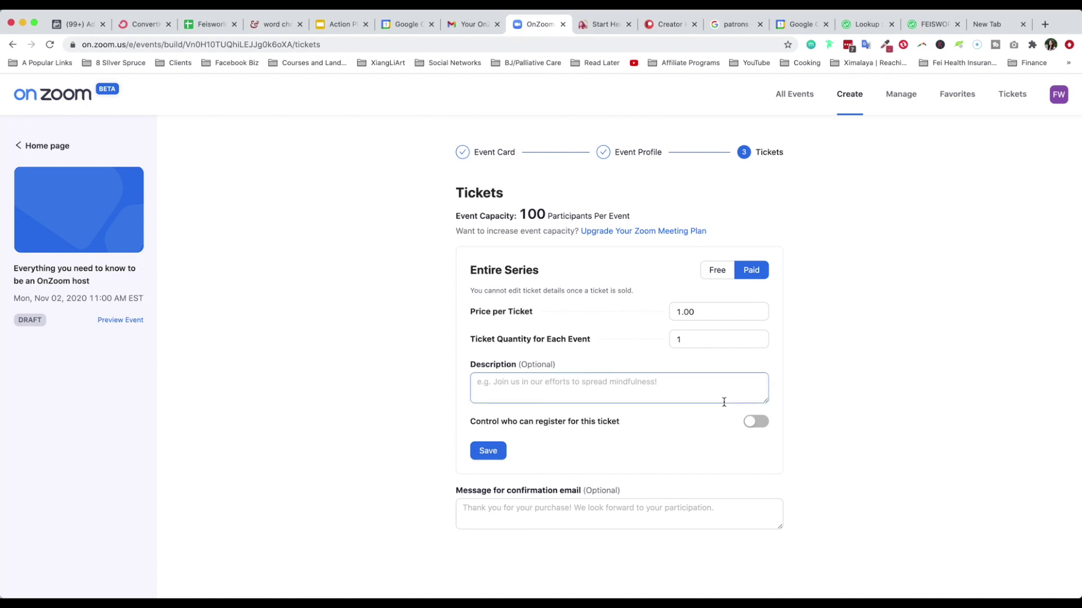
left_click(717, 274)
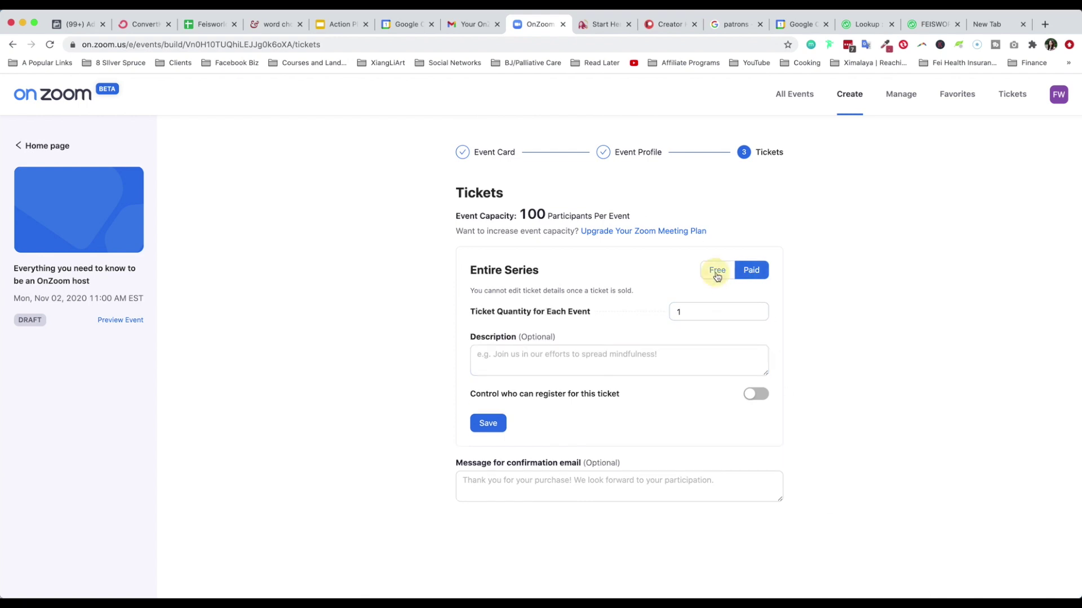
left_click(757, 275)
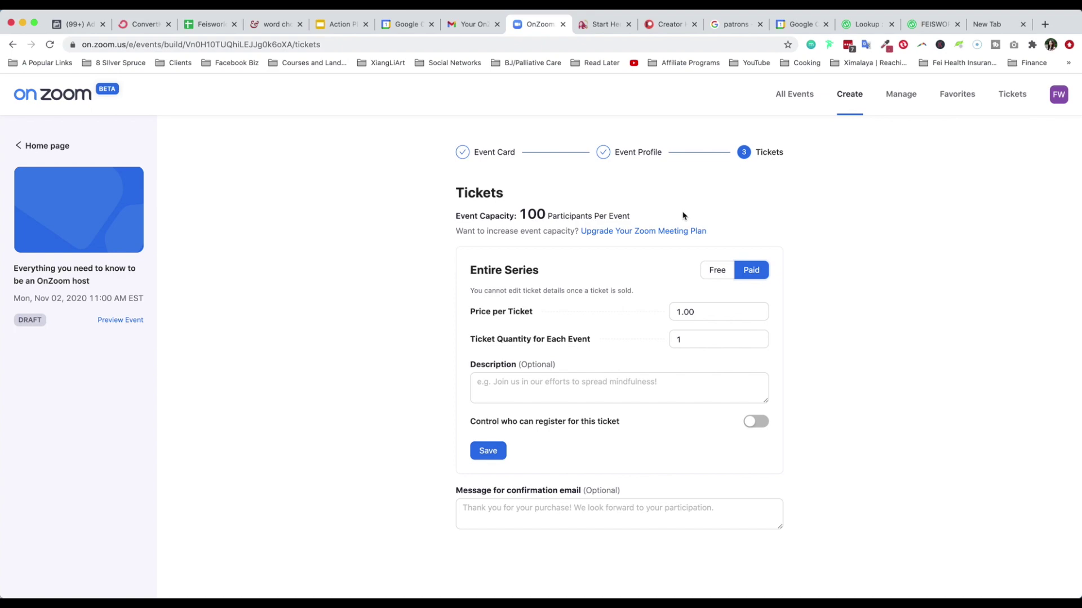
Check Zoom meeting plan prices billed monthly in a new tab: Pro $14.99, Business/Enterprise $19.99
right_click(694, 233)
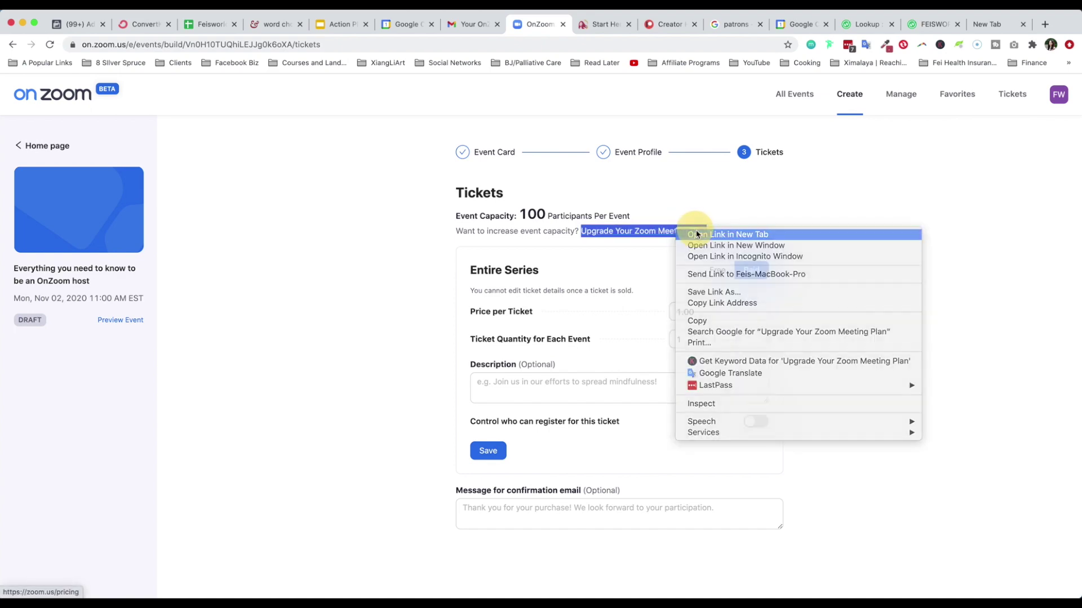
left_click(695, 234)
left_click(568, 23)
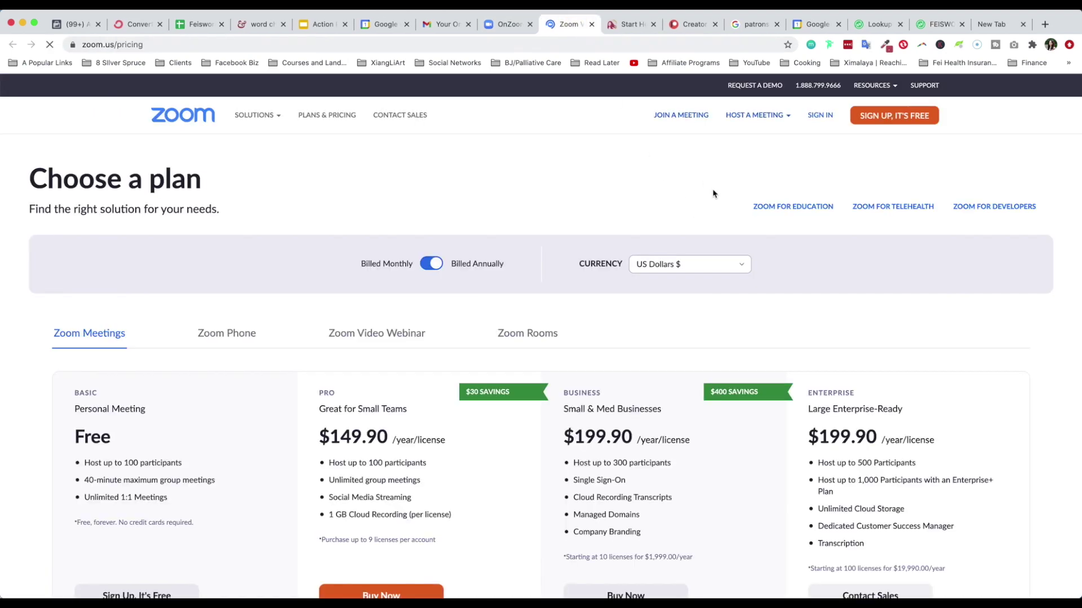
scroll(898, 447, "down", 2)
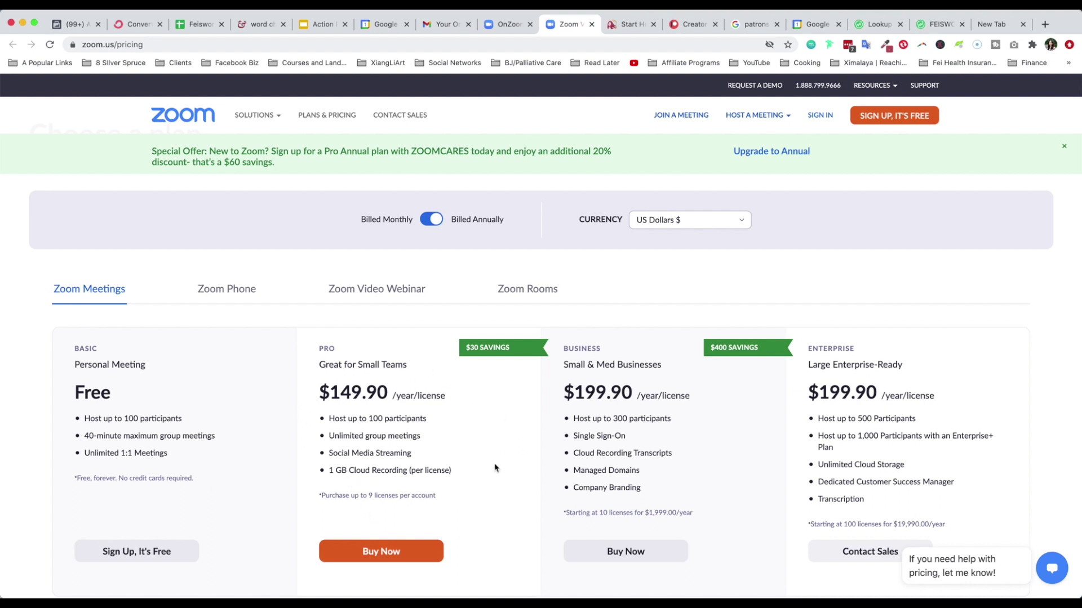
scroll(468, 468, "down", 1)
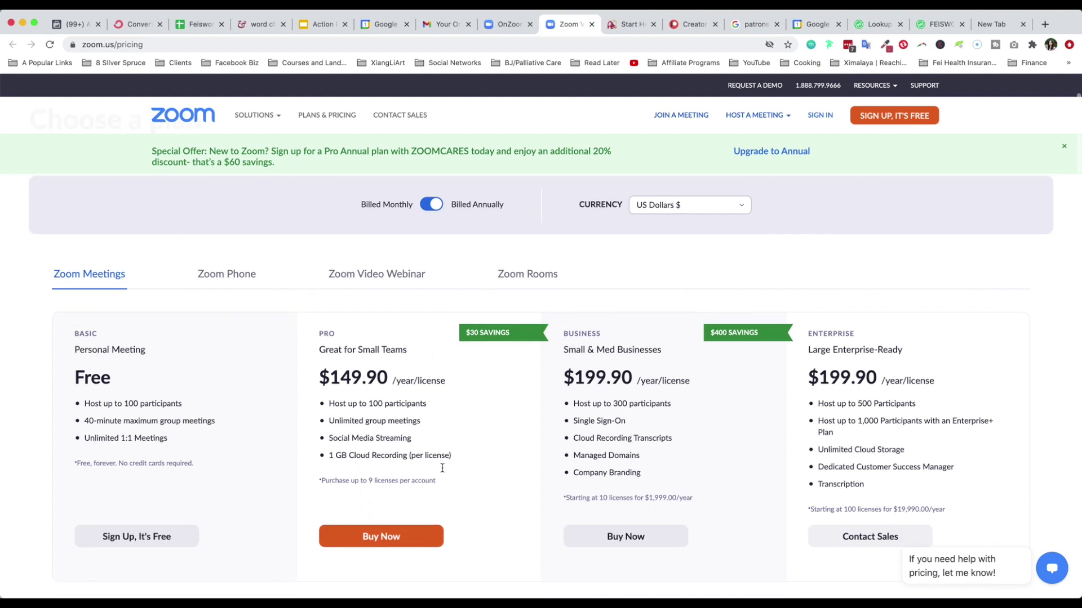
left_click(427, 207)
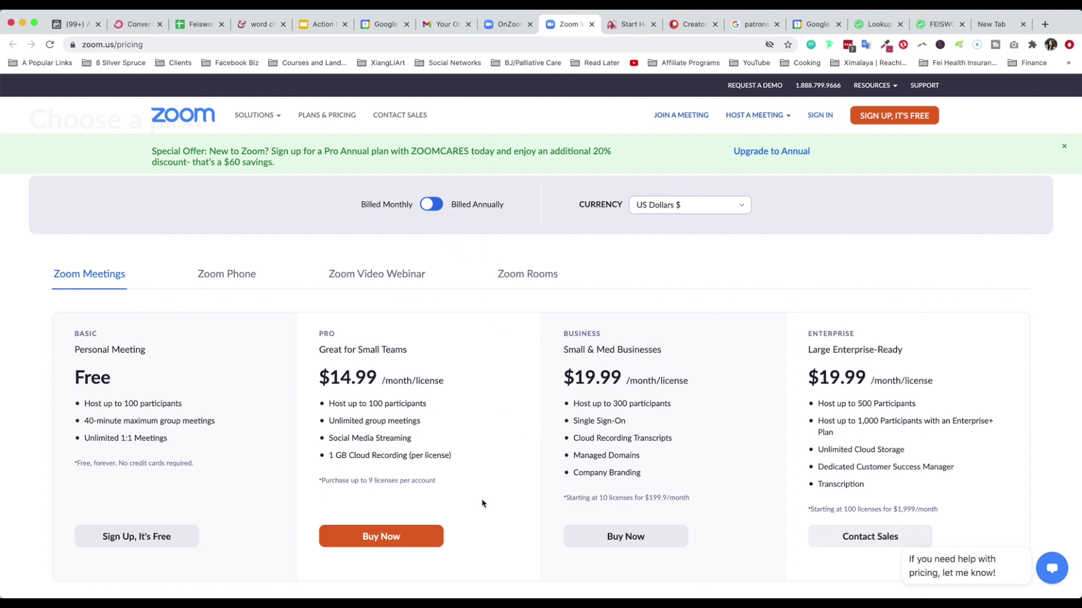
key("ctrl+shift+Tab")
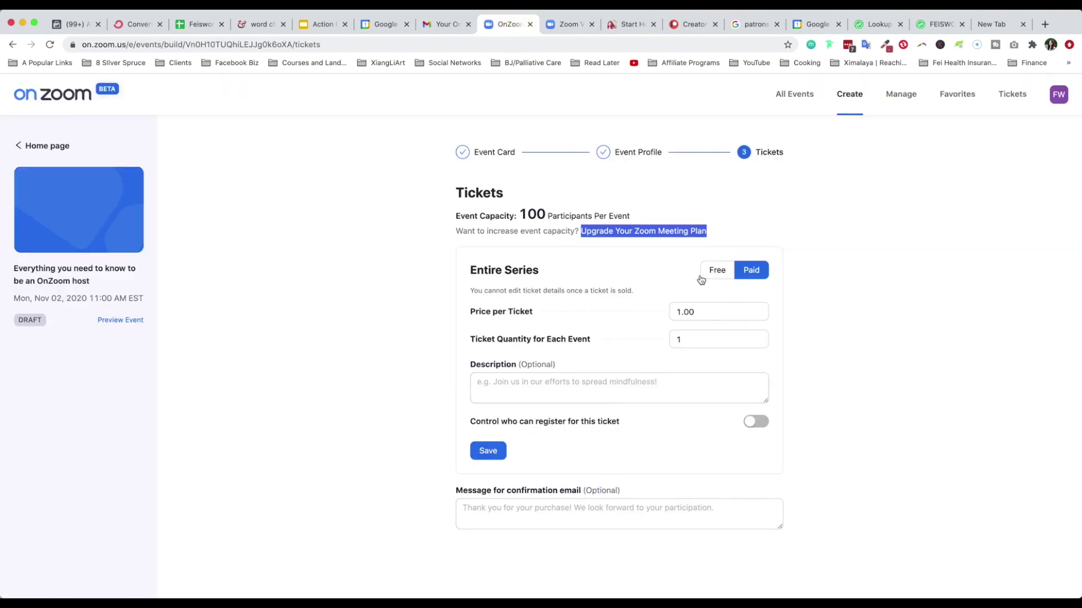
Make the Entire Series ticket free with a quantity of 99 per event
left_click(716, 273)
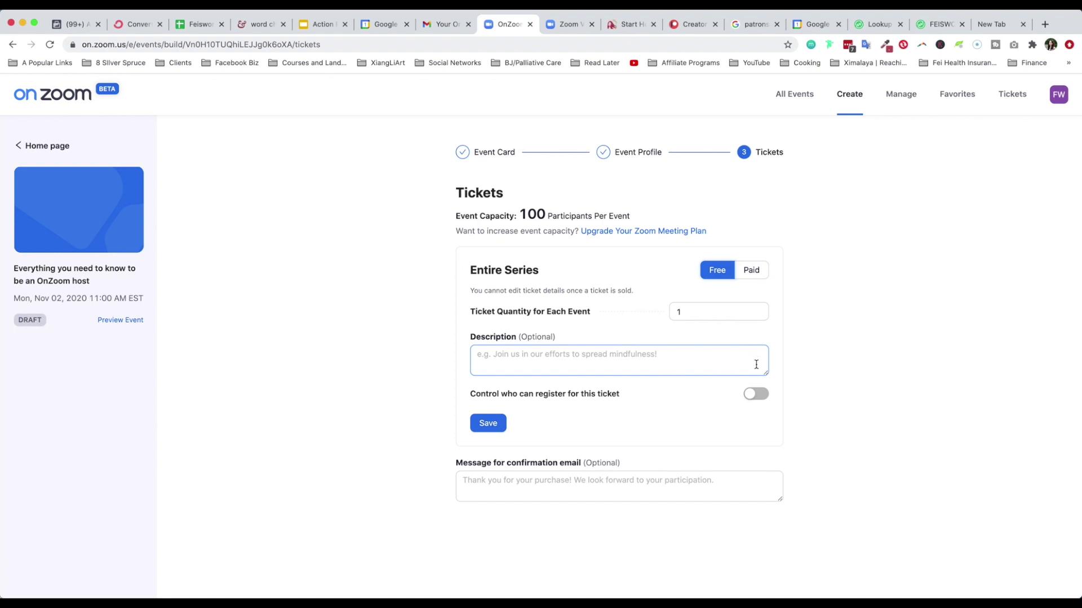
left_click(721, 314)
left_click(763, 308)
left_click(763, 309)
left_click(764, 308)
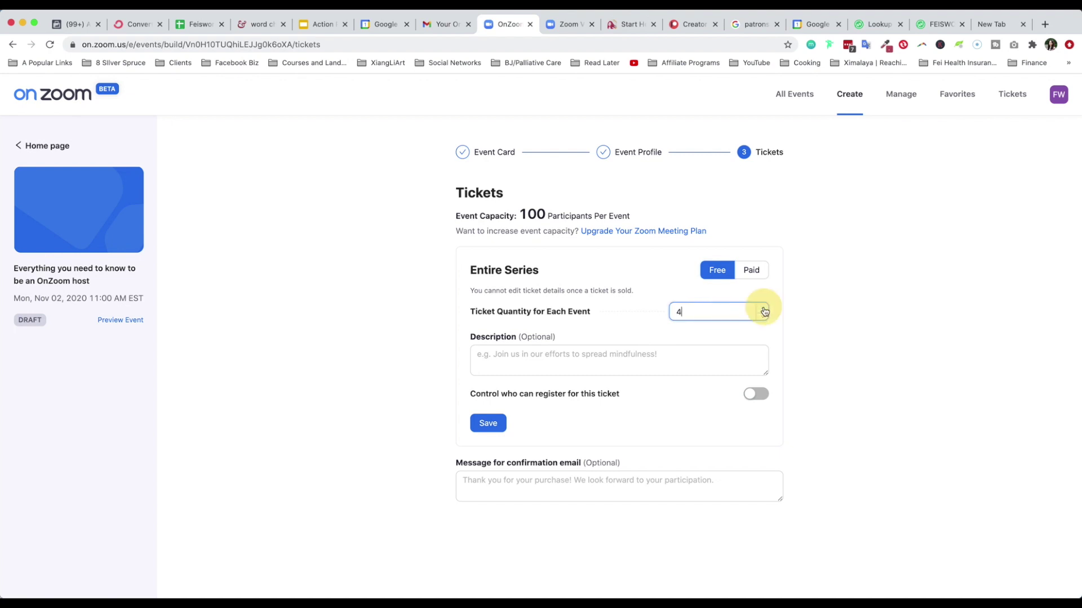
left_click_drag(720, 311, 603, 305)
type("1000000")
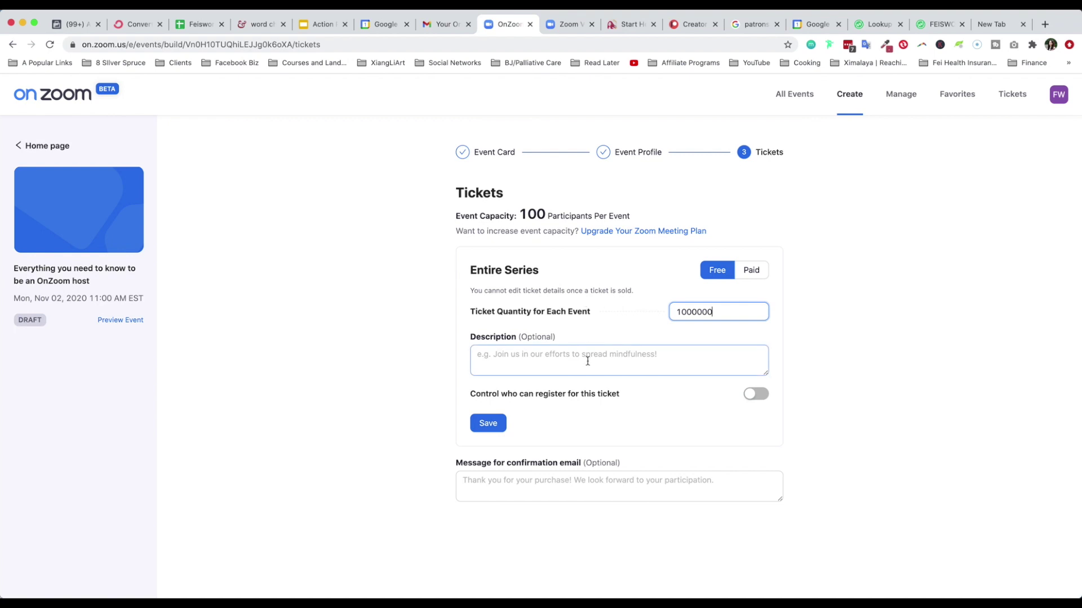
left_click(676, 347)
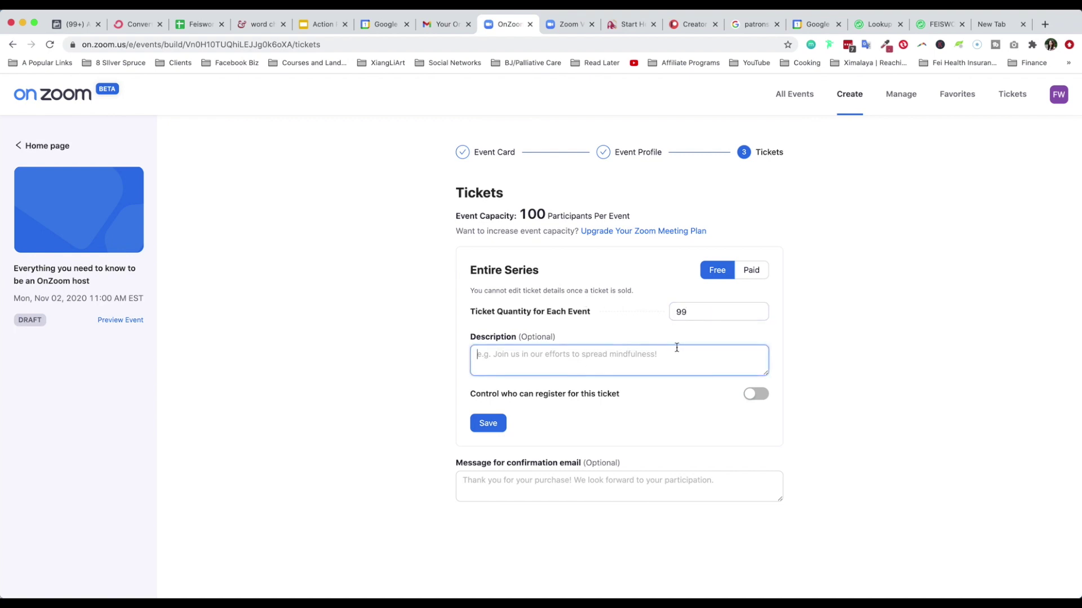
left_click(715, 316)
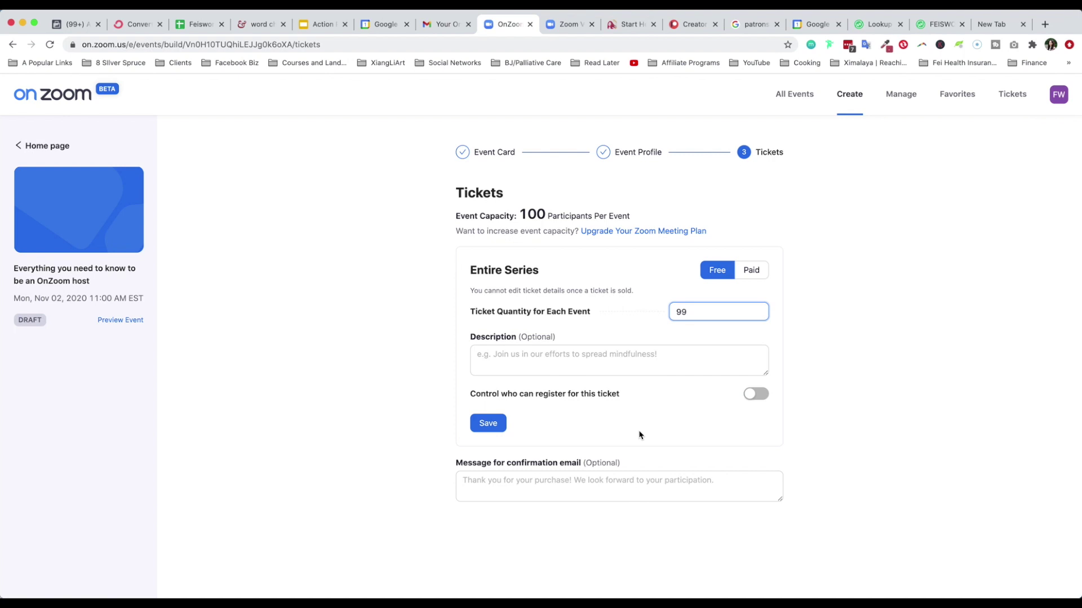
Add the description 'blah blah', limit registration to google.com and feisworld.com, and save the ticket
left_click(657, 354)
type("blah blah")
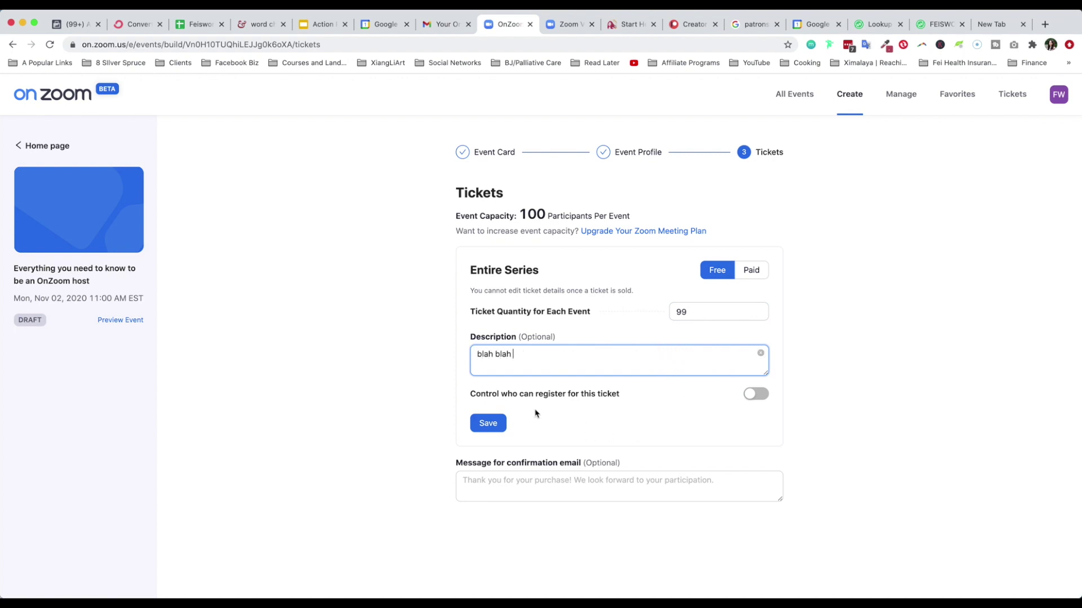
left_click(764, 395)
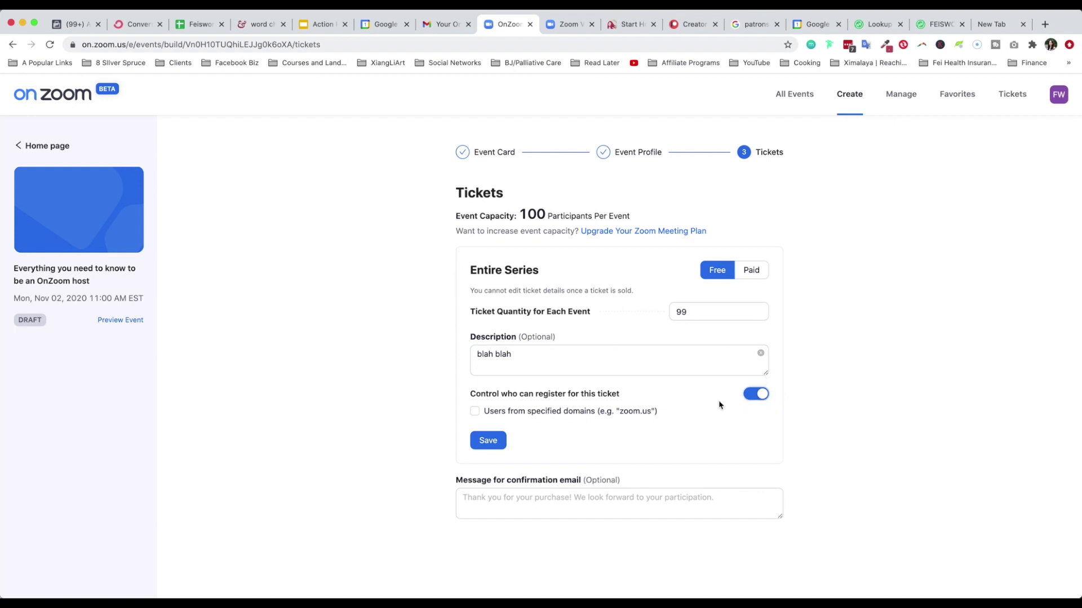
left_click(475, 412)
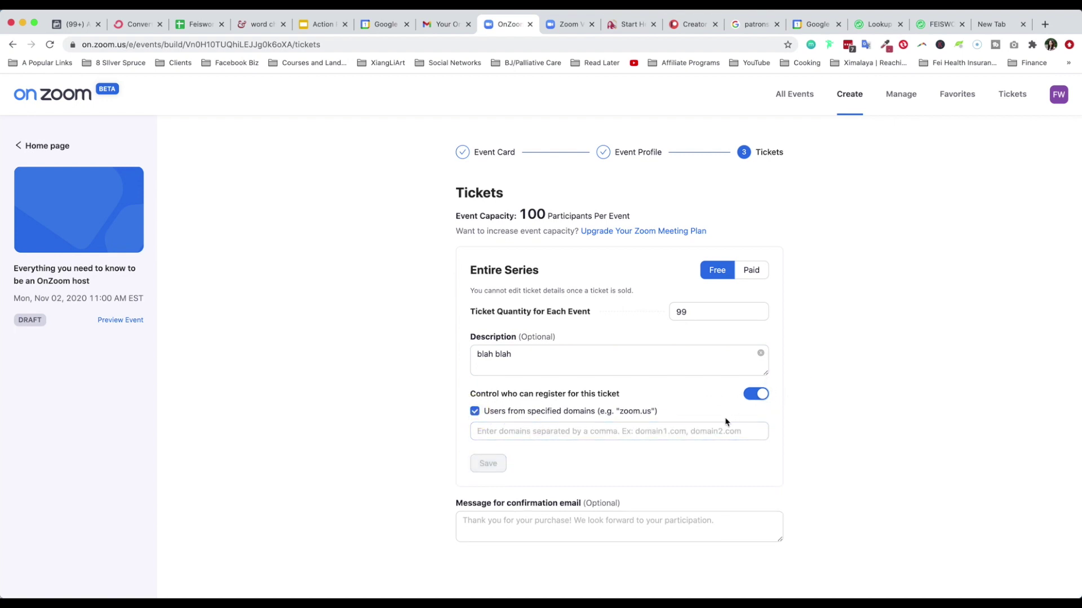
left_click(713, 430)
type("google.com")
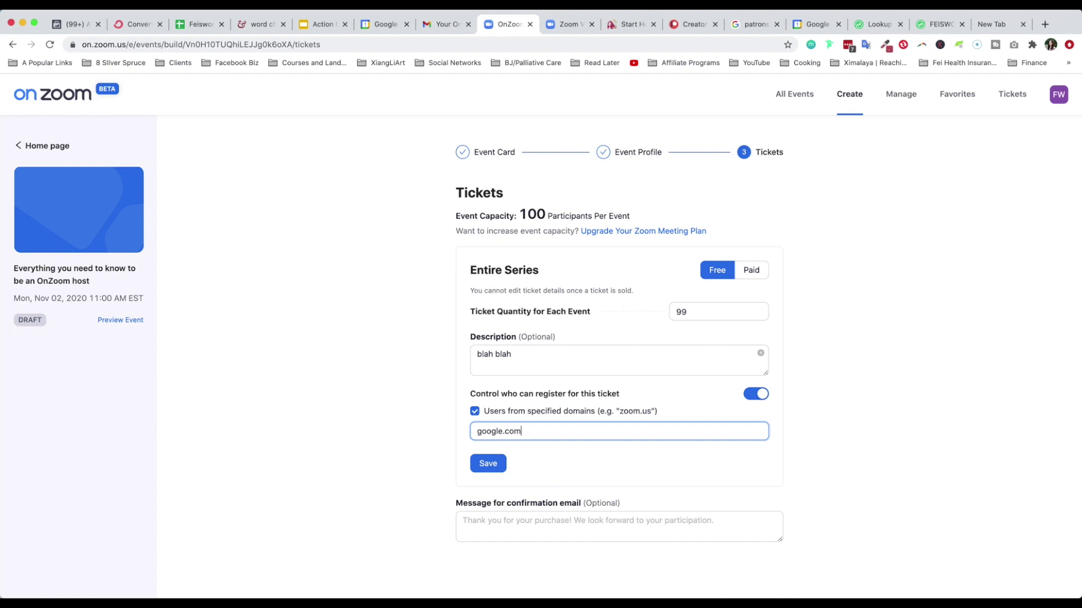
key("BackSpace")
key("BackSpace")
key("BackSpace")
key("BackSpace")
key("BackSpace")
key("BackSpace")
key("BackSpace")
key("BackSpace")
key("BackSpace")
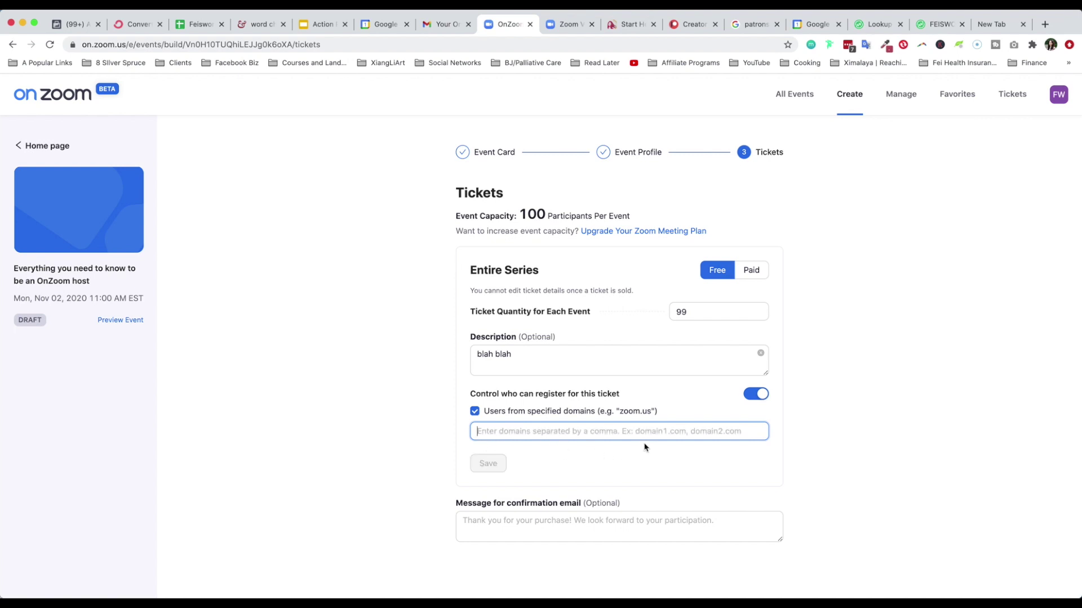
type("google.com, feisworld.com")
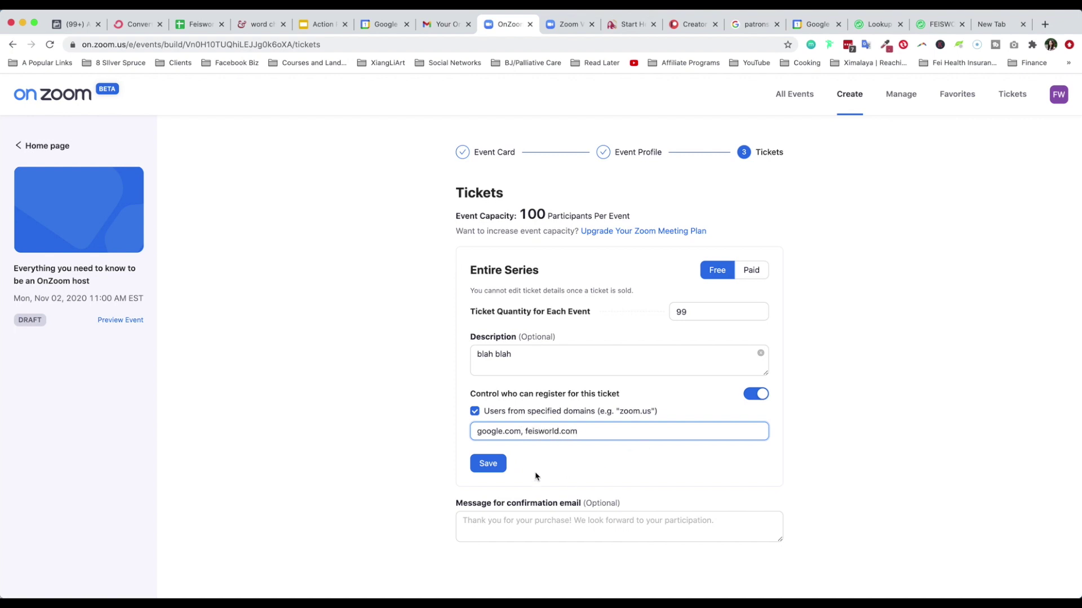
left_click(486, 462)
left_click(510, 401)
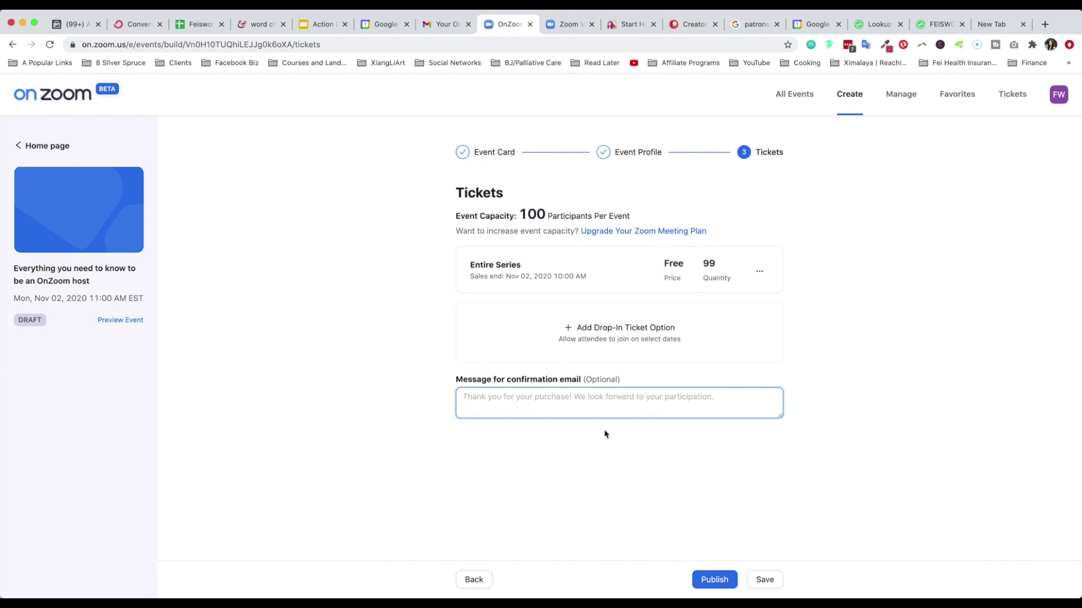
Back out of the publish review and edit the Entire Series ticket quantity to 1
left_click(714, 580)
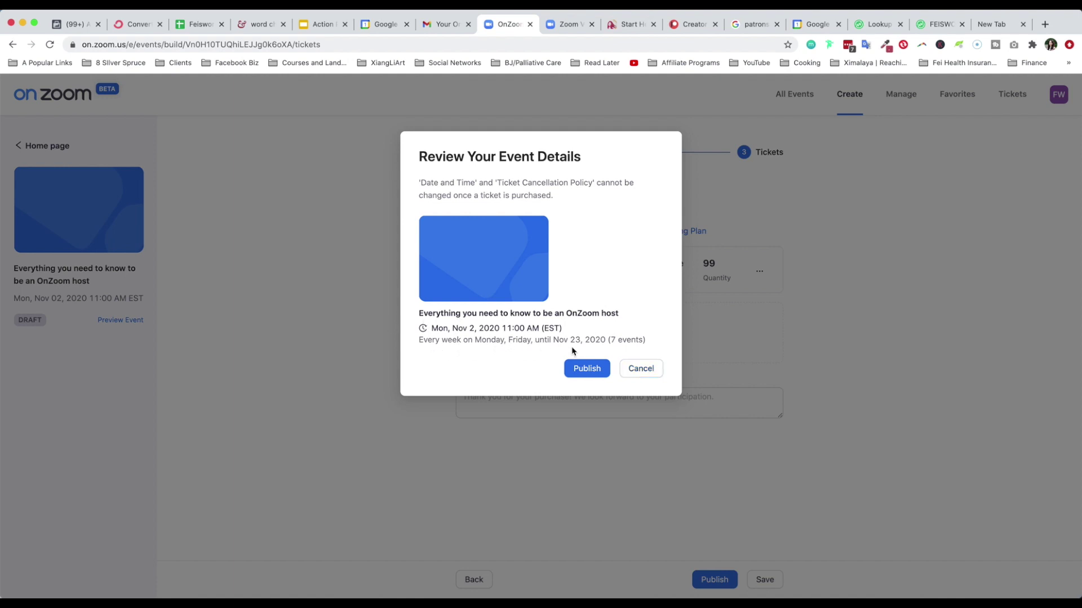
left_click(641, 369)
left_click(759, 272)
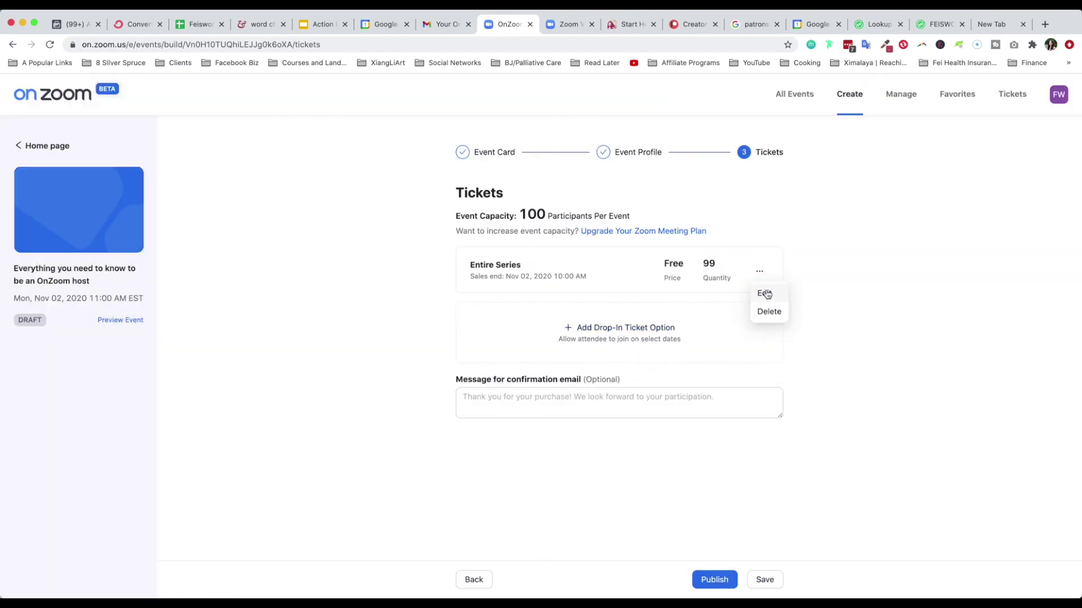
left_click(765, 294)
left_click(670, 312)
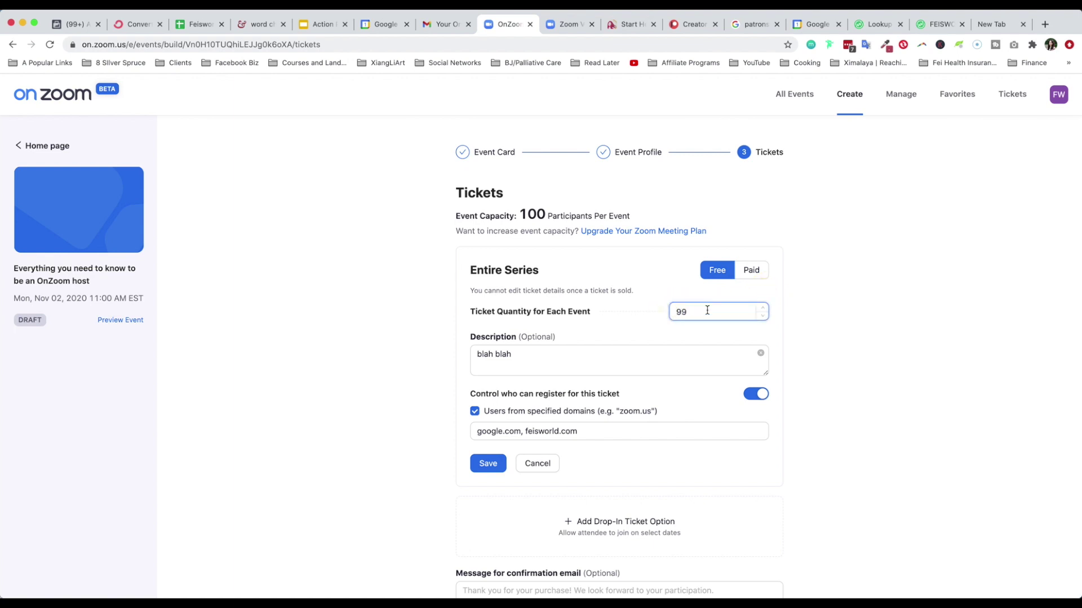
left_click_drag(708, 312, 670, 316)
type("1")
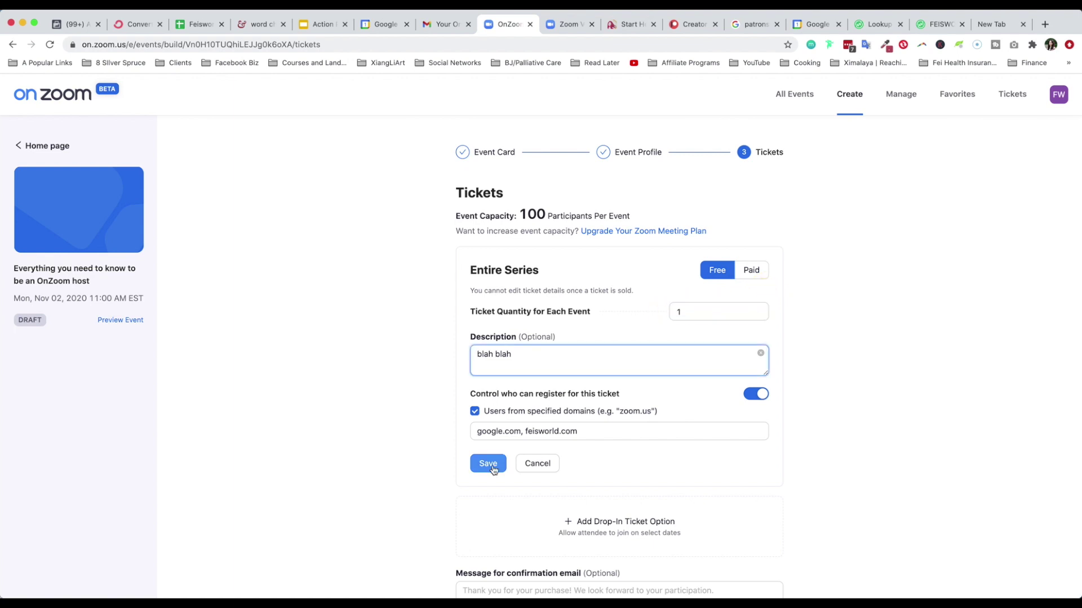
Remove google.com so only feisworld.com may register, save, and bring up the publish review
left_click(525, 431)
left_click_drag(525, 431, 459, 416)
key("BackSpace")
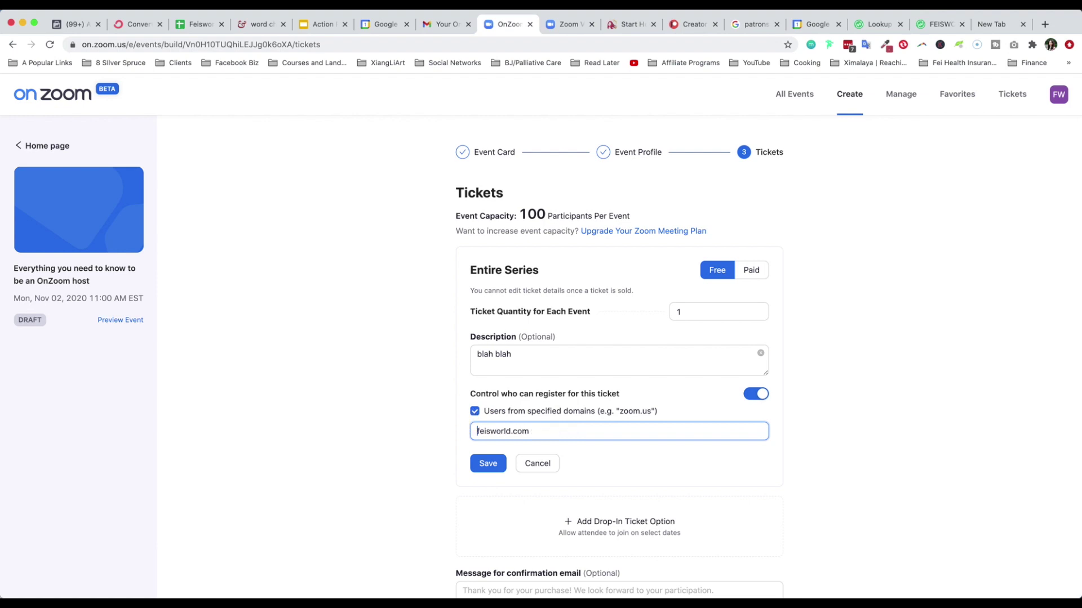
left_click(485, 463)
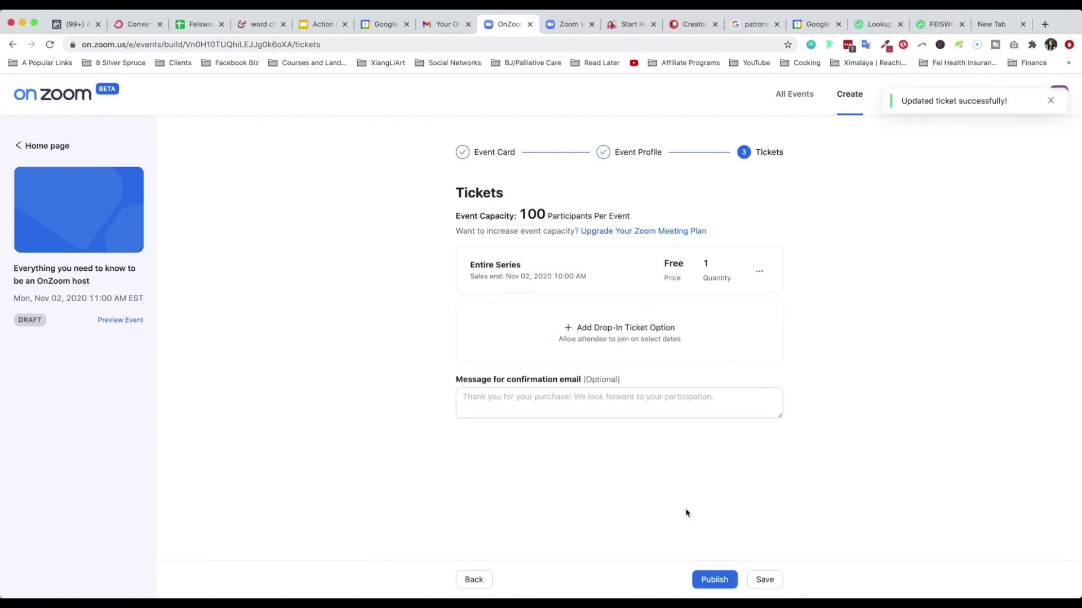
left_click(714, 572)
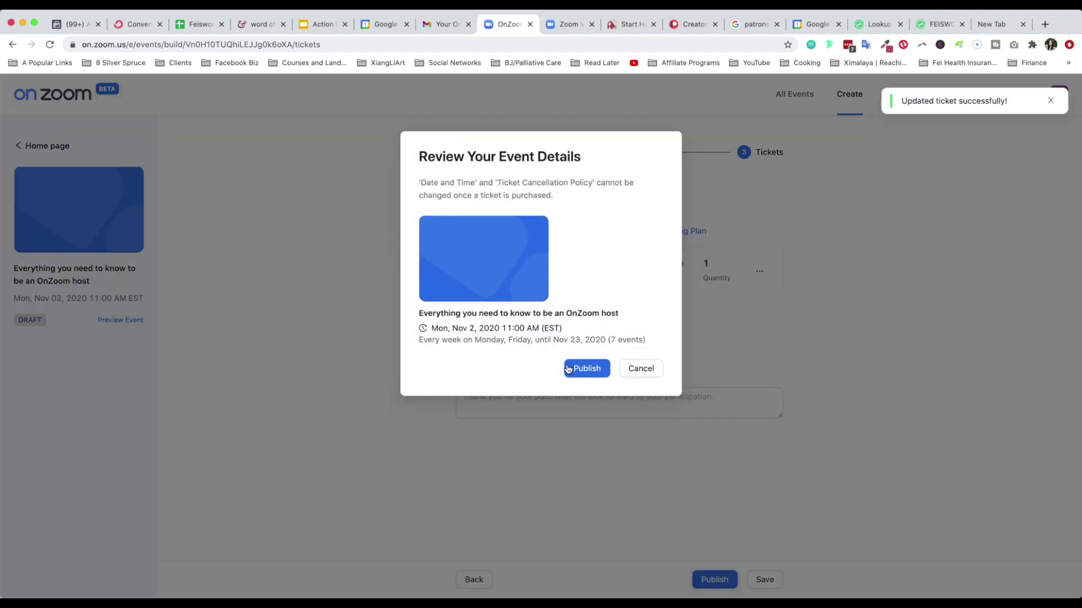
Publish the event and copy its event link
left_click(604, 367)
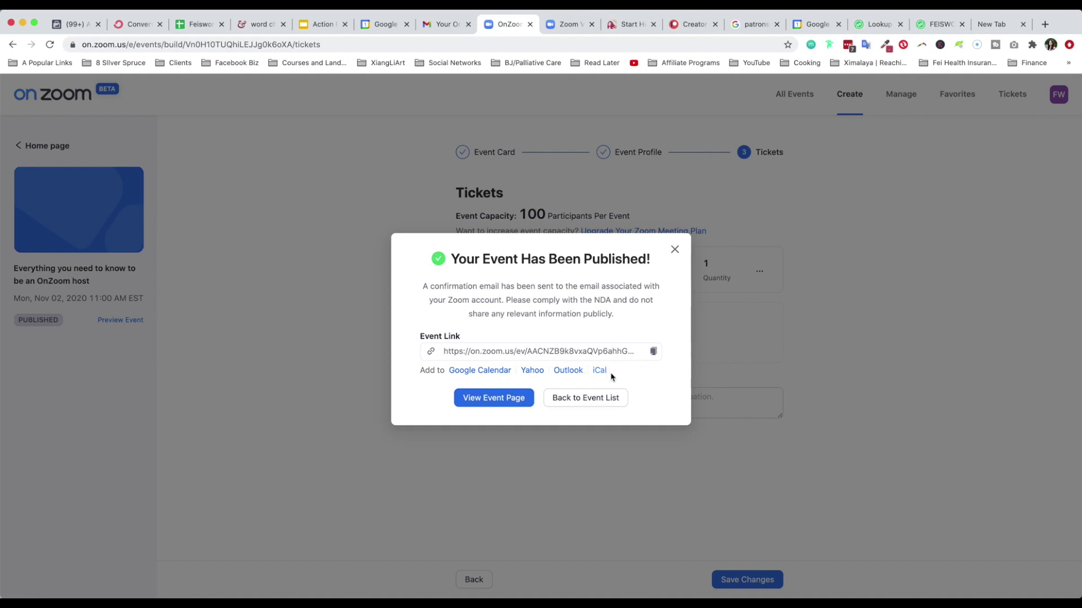
left_click(652, 353)
left_click(481, 397)
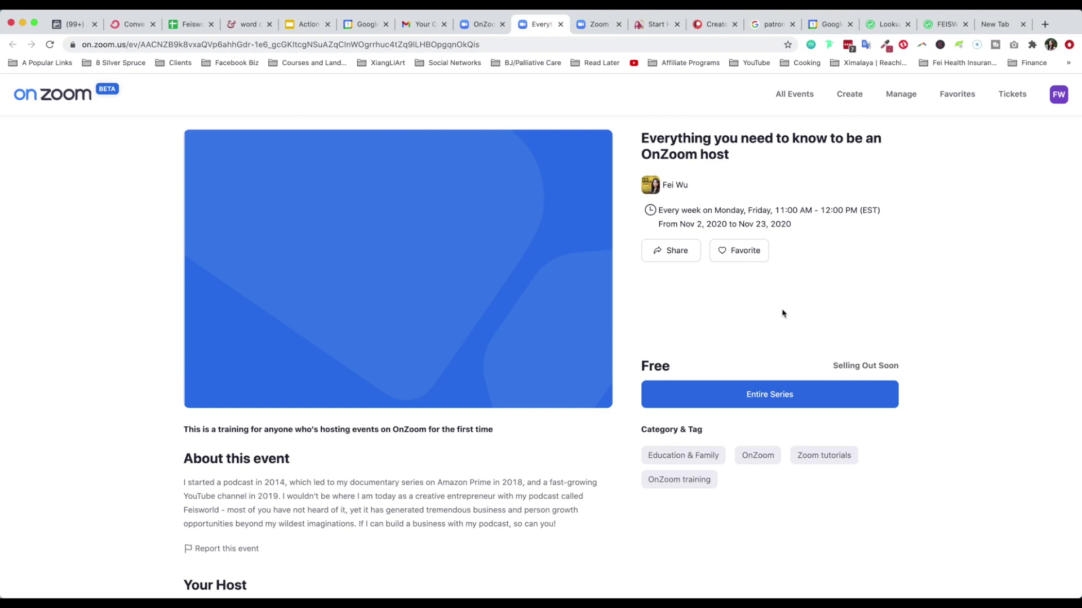
left_click(736, 252)
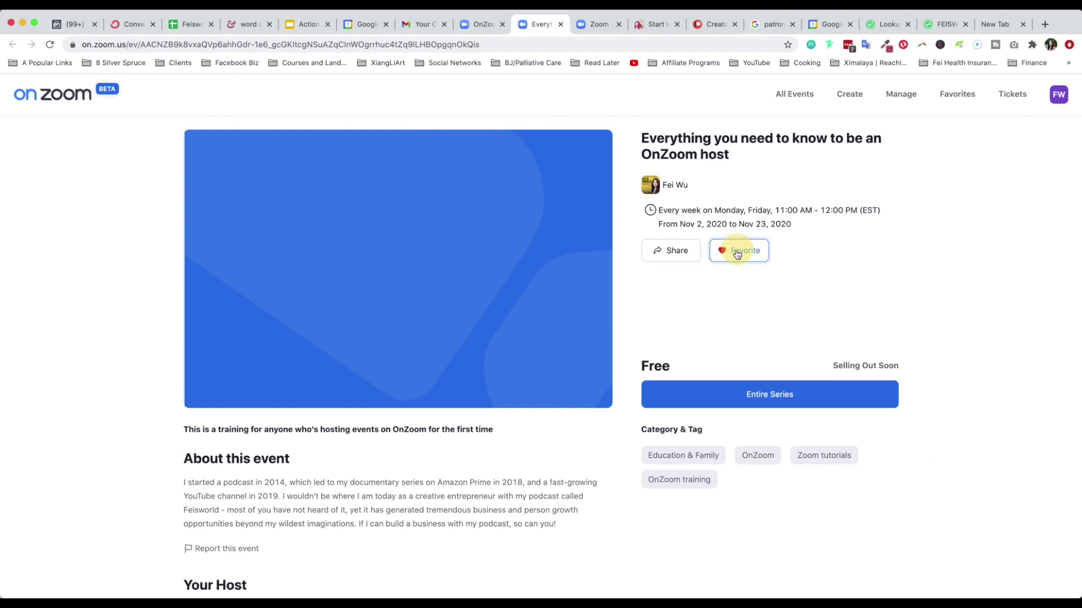
left_click(688, 259)
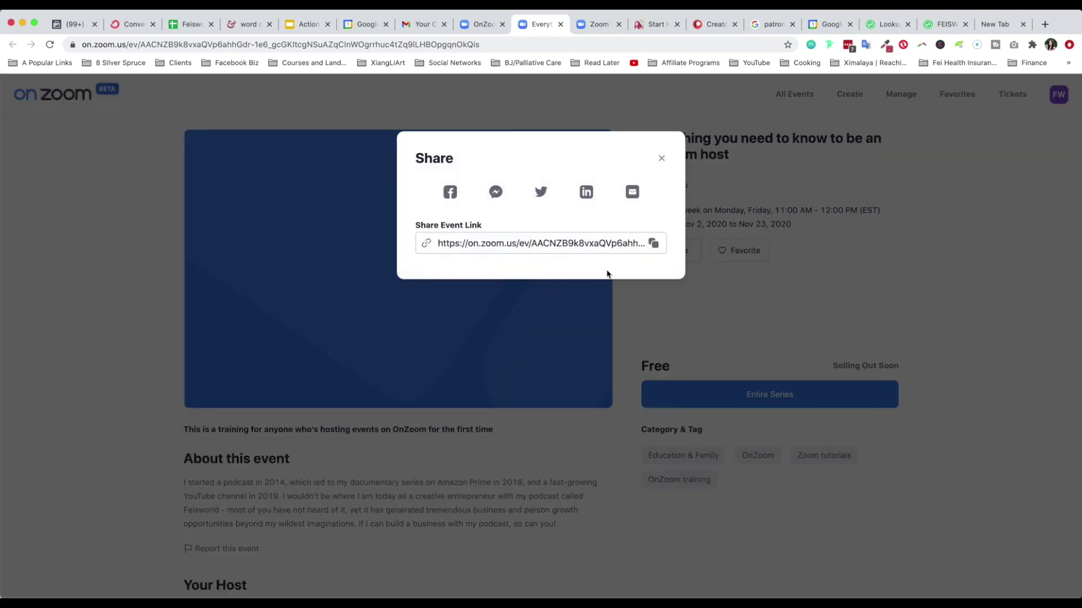
left_click(450, 193)
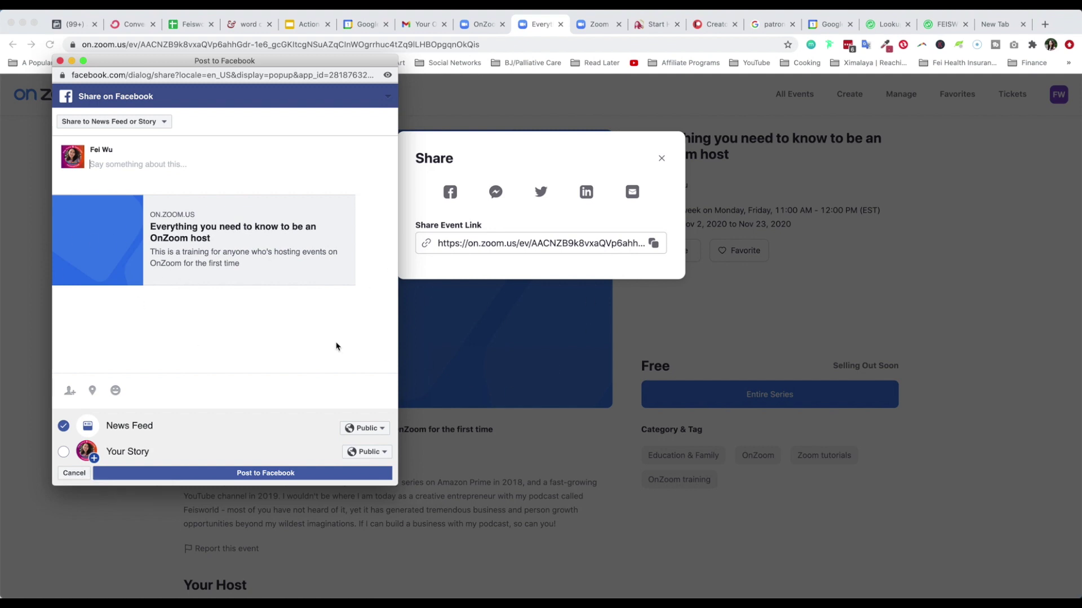
left_click(60, 61)
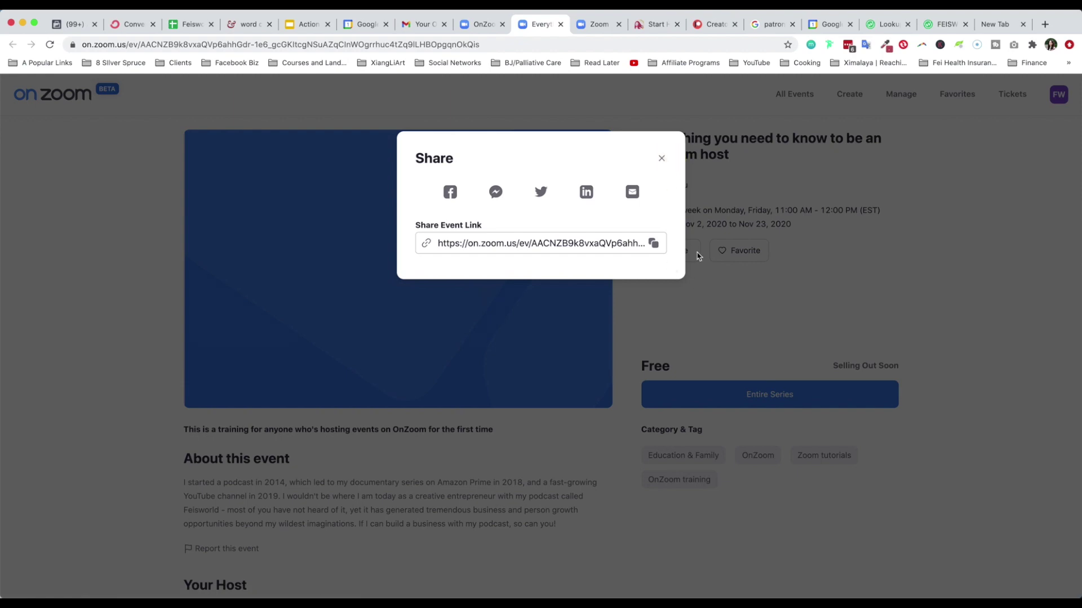
left_click(662, 159)
scroll(441, 413, "down", 3)
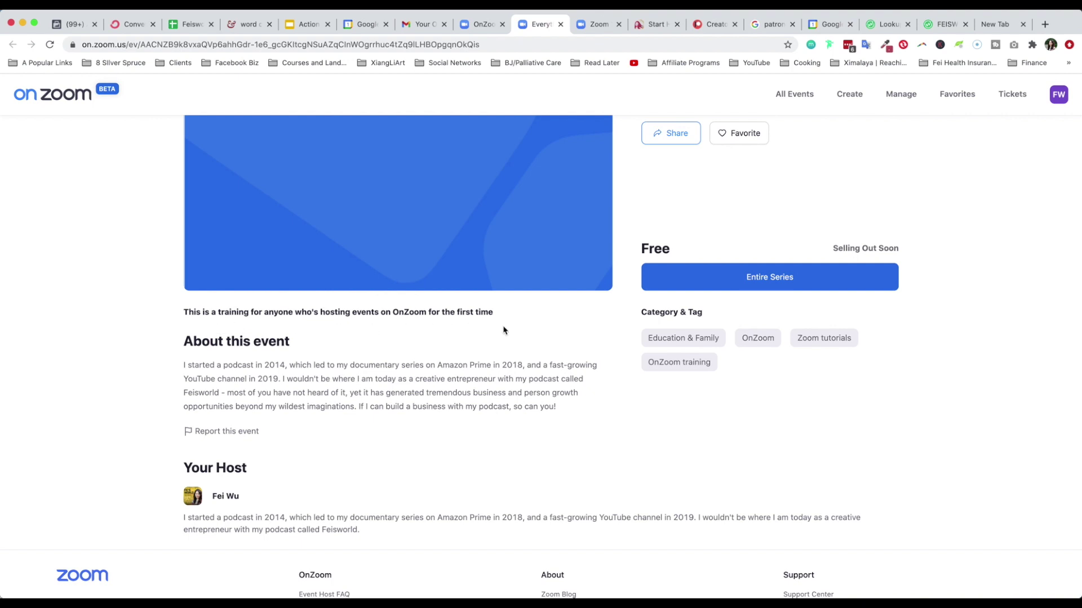
scroll(233, 401, "down", 3)
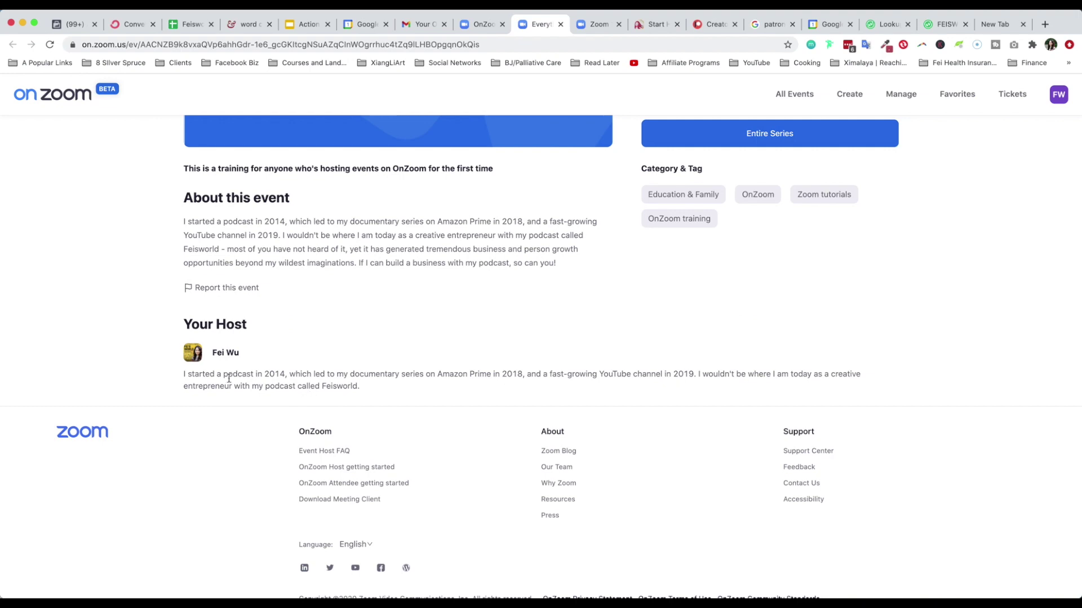
scroll(393, 391, "up", 2)
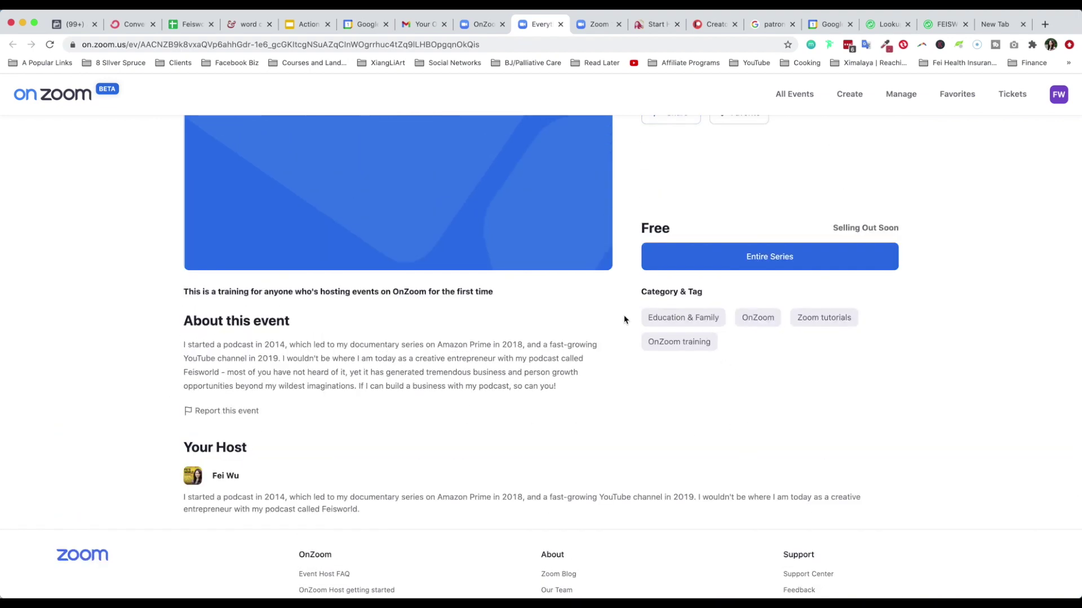
scroll(782, 365, "up", 5)
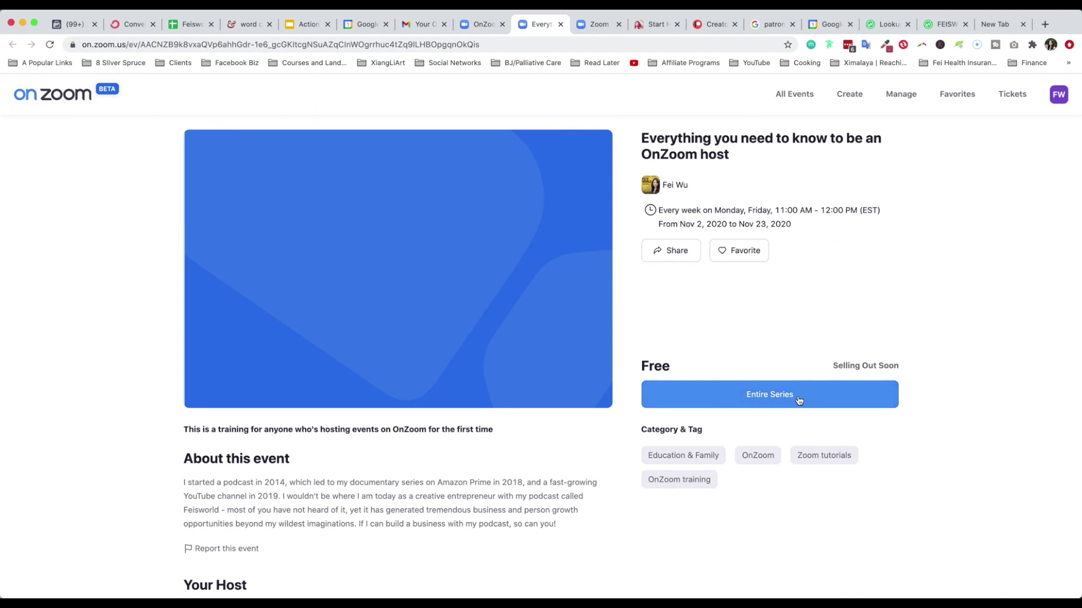
Order one free $0.00 Entire Series ticket for the host training event and view it
left_click_drag(915, 371, 929, 348)
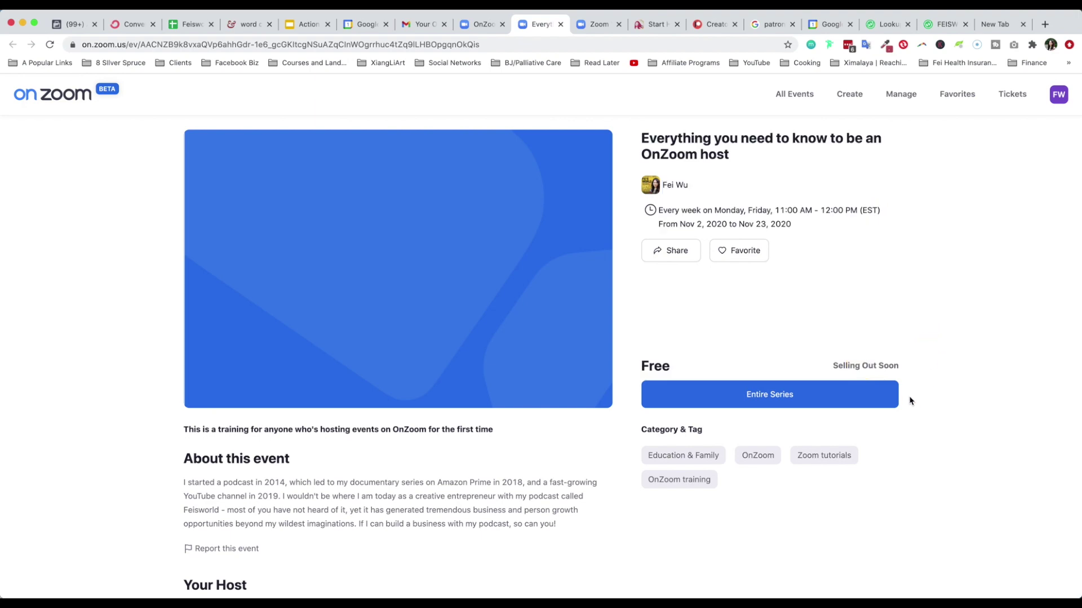
left_click(795, 392)
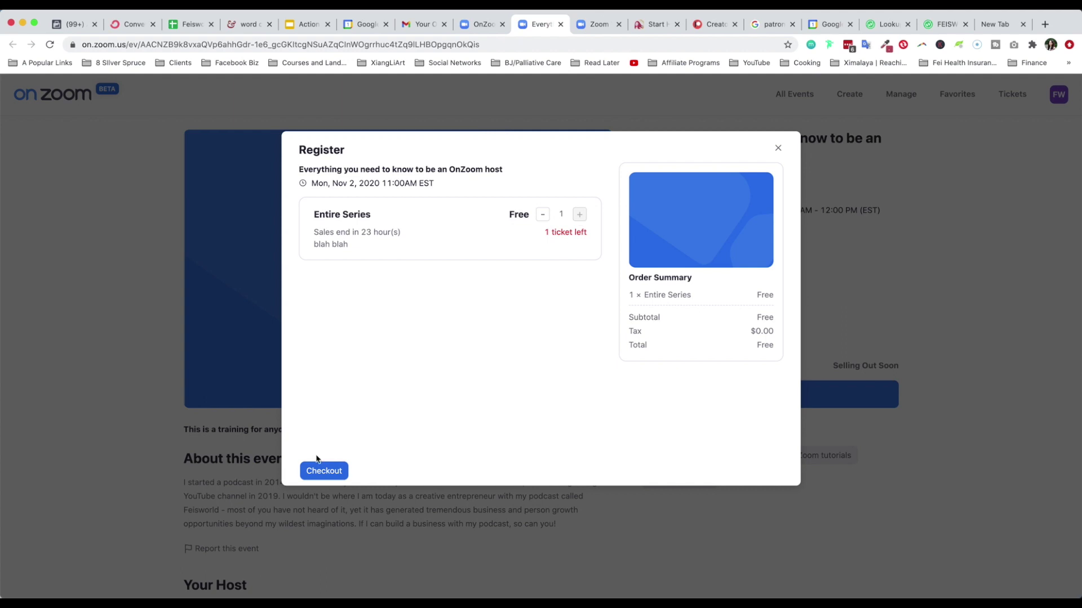
left_click(325, 472)
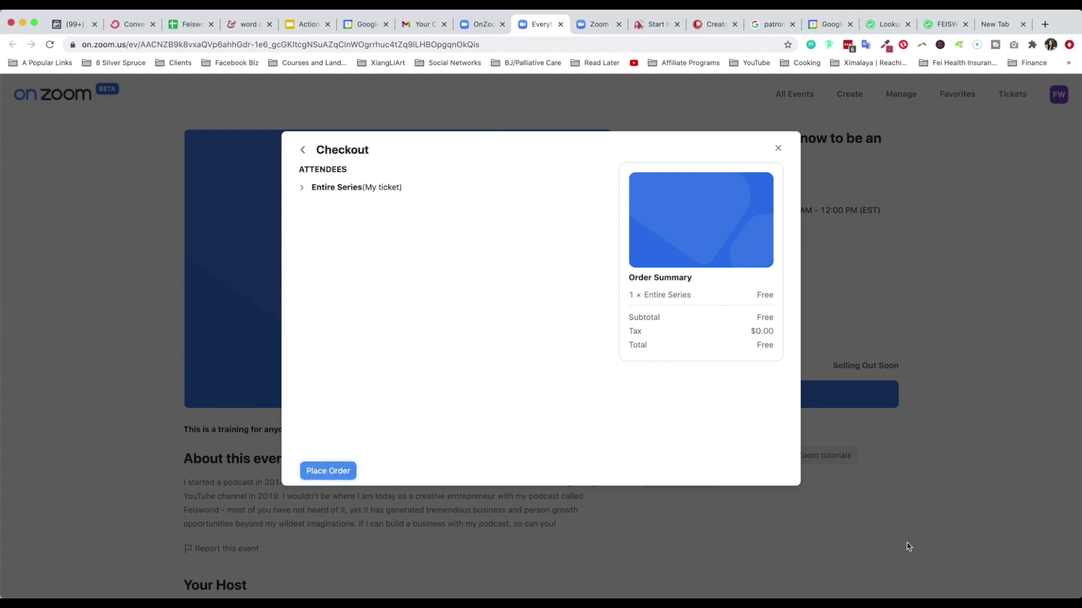
left_click(299, 188)
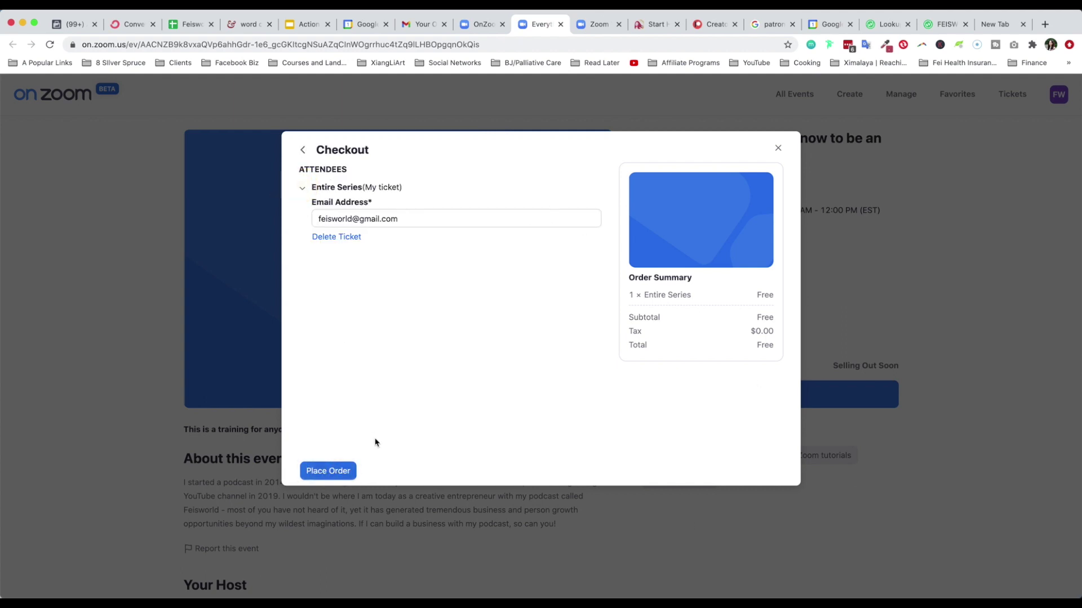
left_click(414, 218)
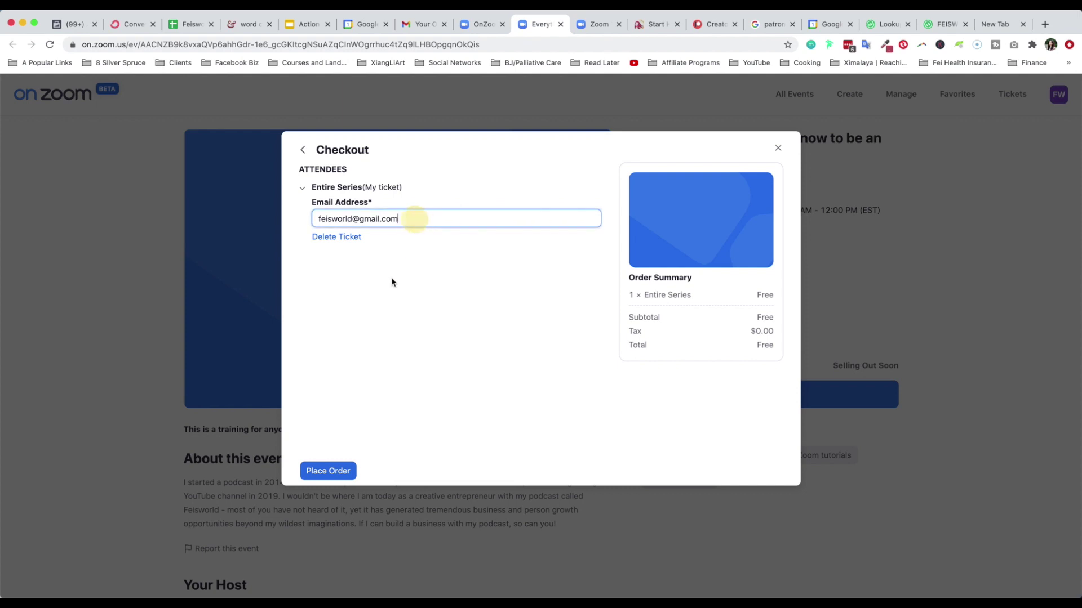
left_click(332, 473)
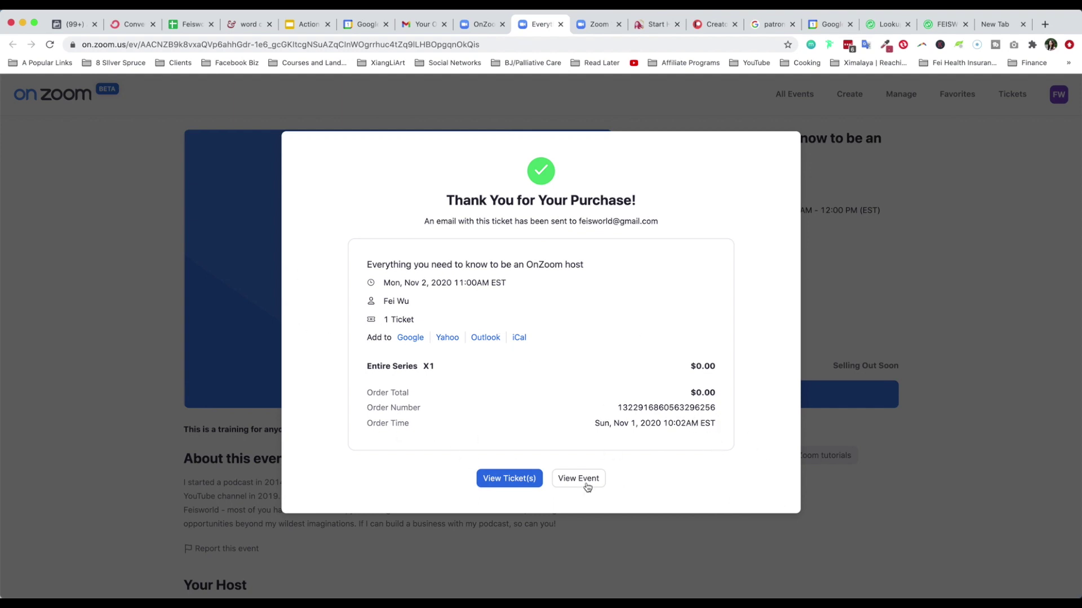
left_click(523, 480)
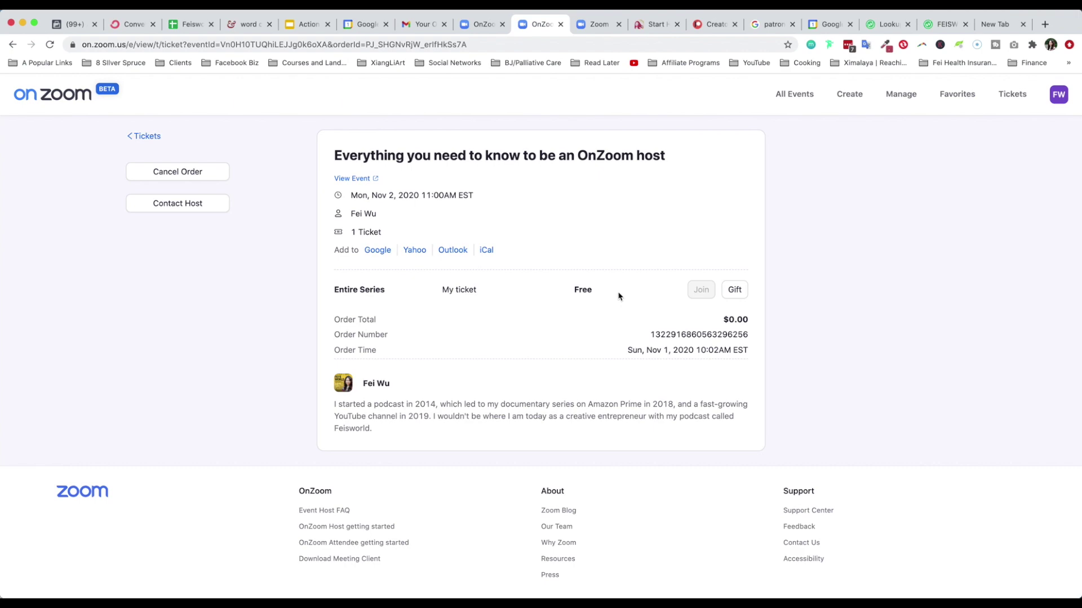
Gift the ticket to a friend's e-mail with 'Hi there, here's a gift for you!', then contact the host
left_click(734, 289)
left_click(513, 232)
key("Tab")
type("Hi there, here's a gift for you!")
left_click(602, 364)
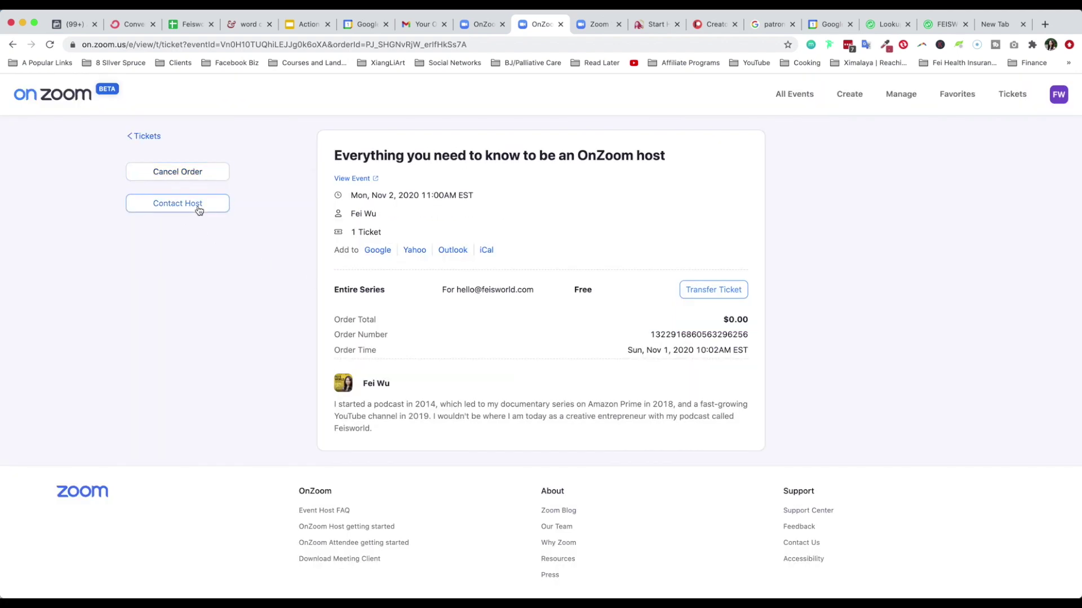
left_click(205, 204)
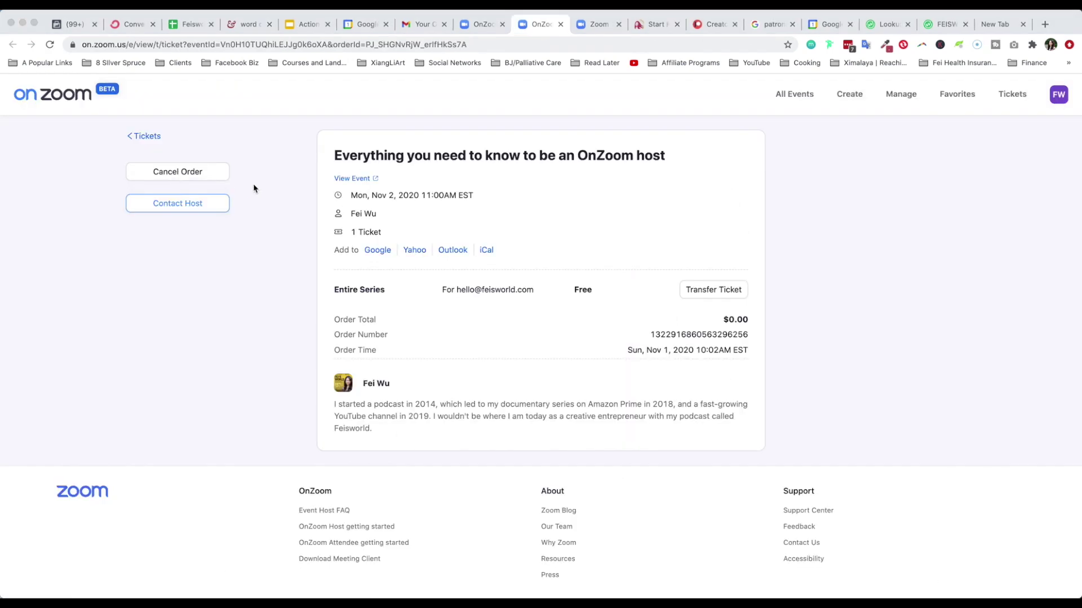
Read the event-published and order confirmation emails in Gmail
left_click(253, 189)
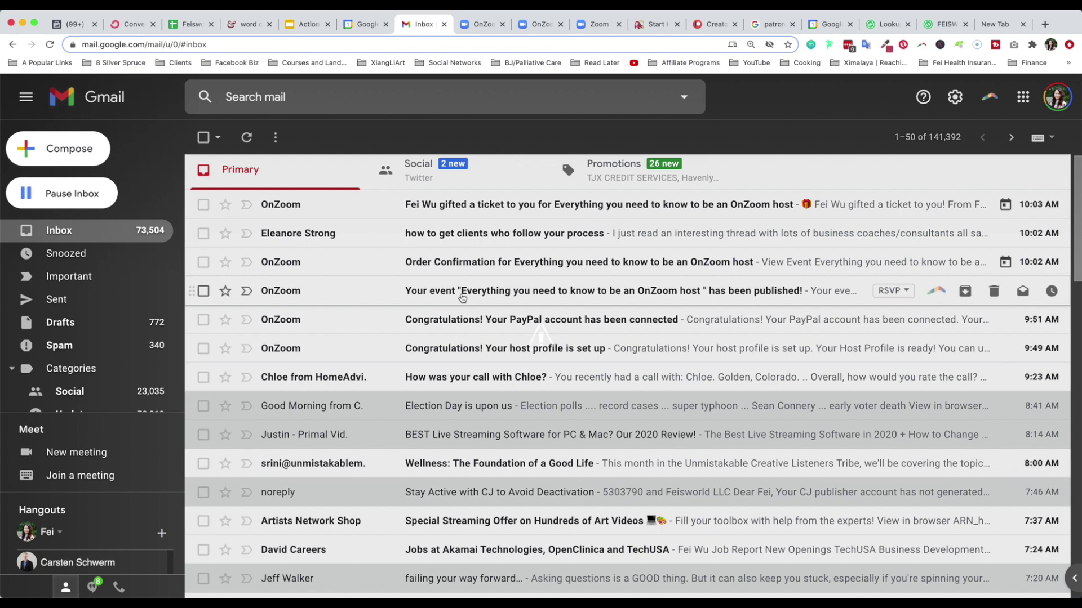
left_click(462, 298)
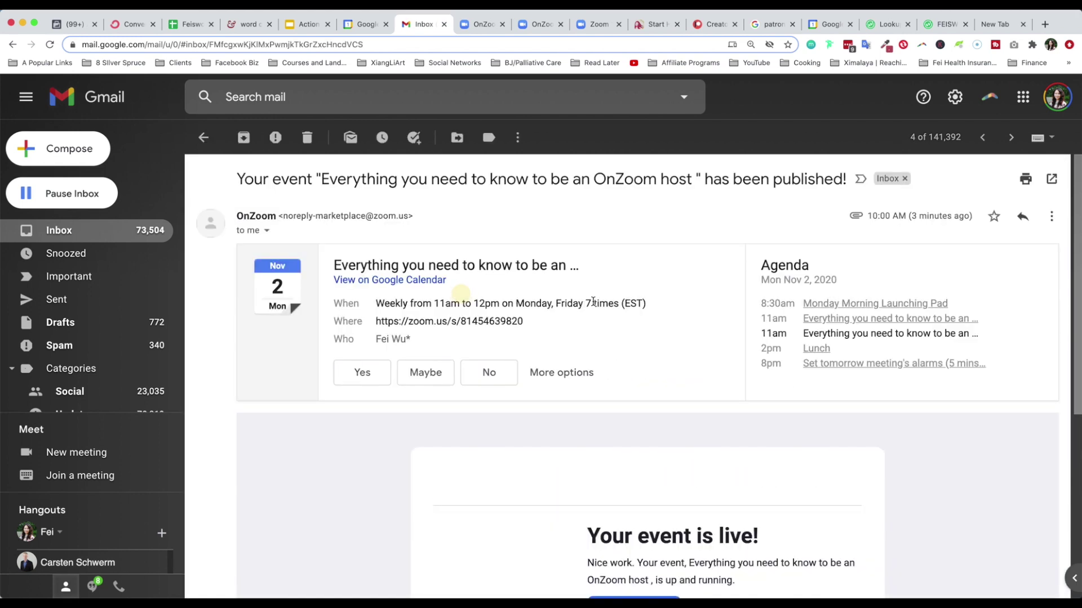
scroll(683, 493, "down", 1)
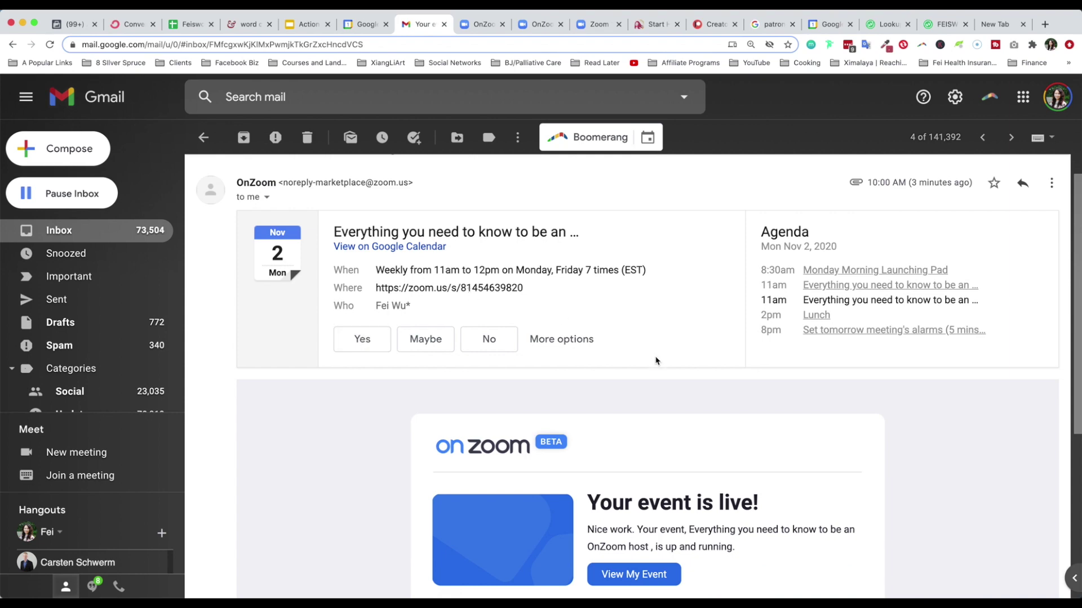
scroll(830, 434, "down", 3)
key("u")
left_click(725, 323)
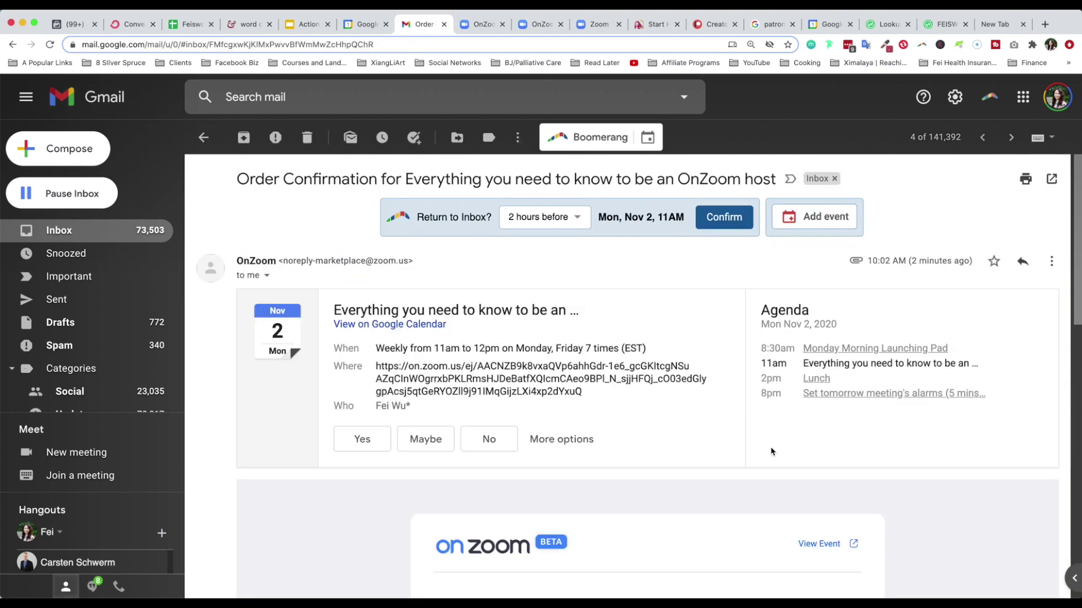
scroll(789, 465, "down", 5)
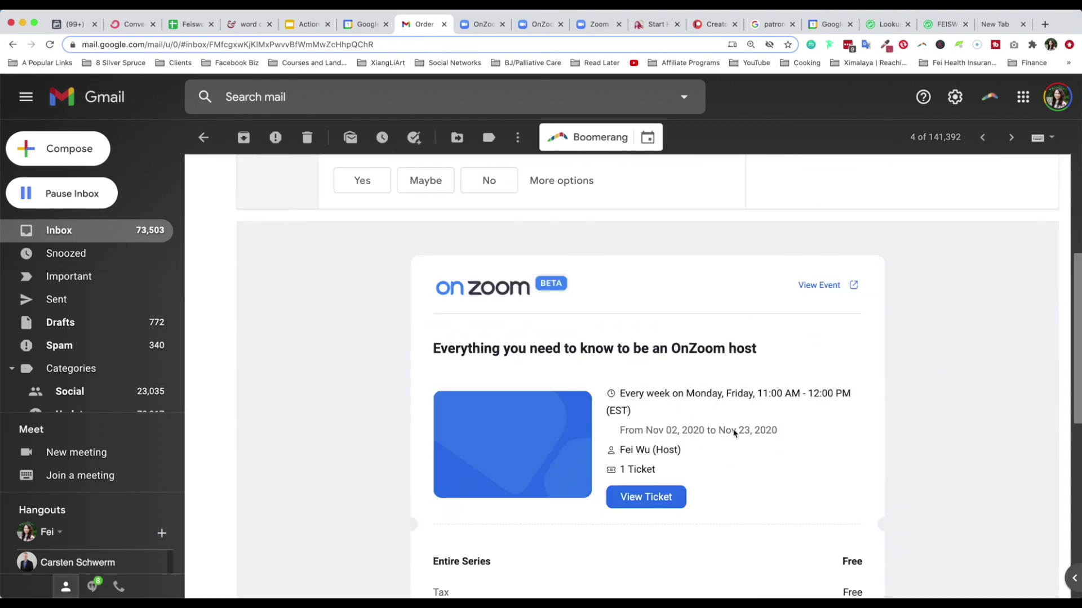
left_click(113, 230)
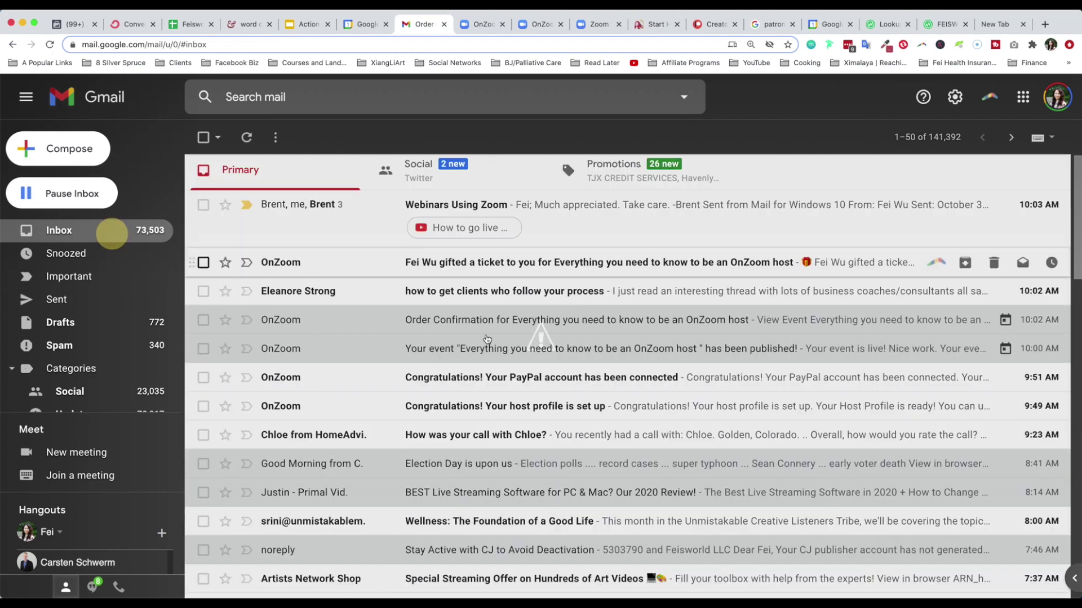
Open the gifted-ticket email and view that ticket in OnZoom
left_click(416, 265)
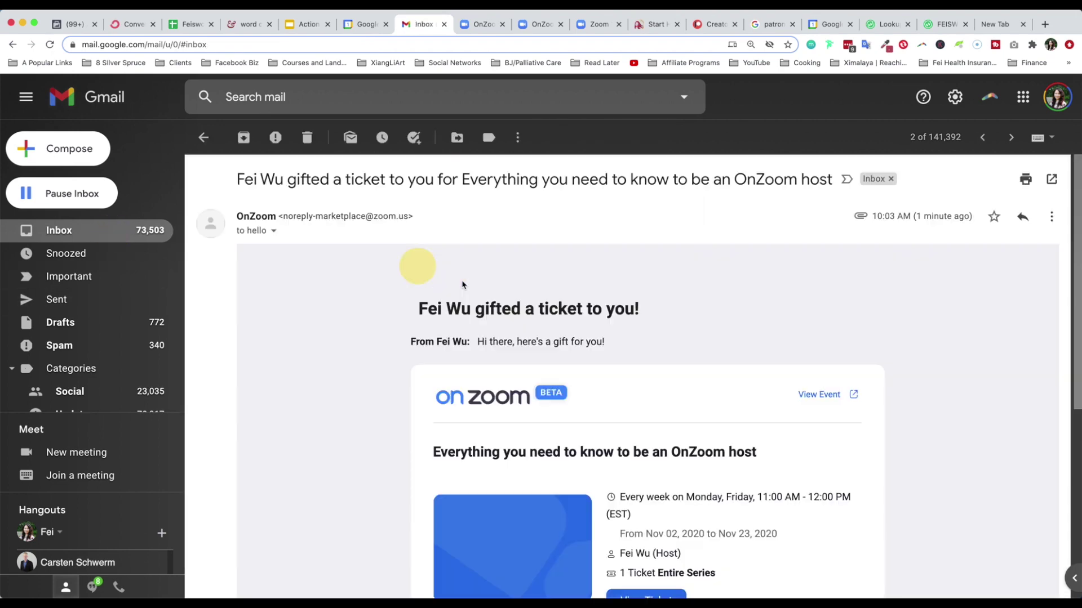
scroll(845, 501, "down", 3)
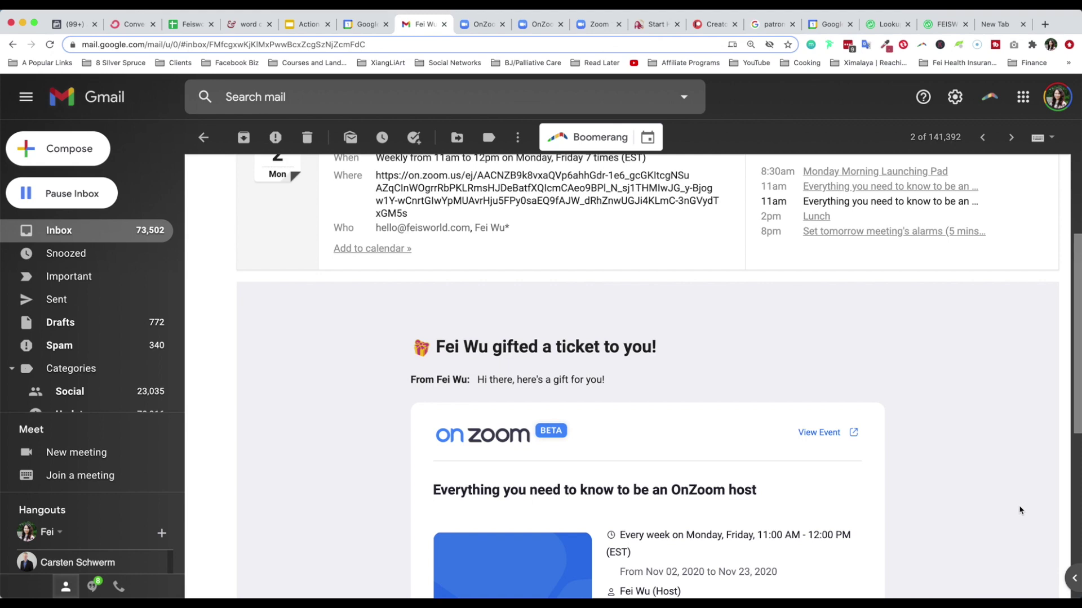
scroll(1023, 499, "down", 2)
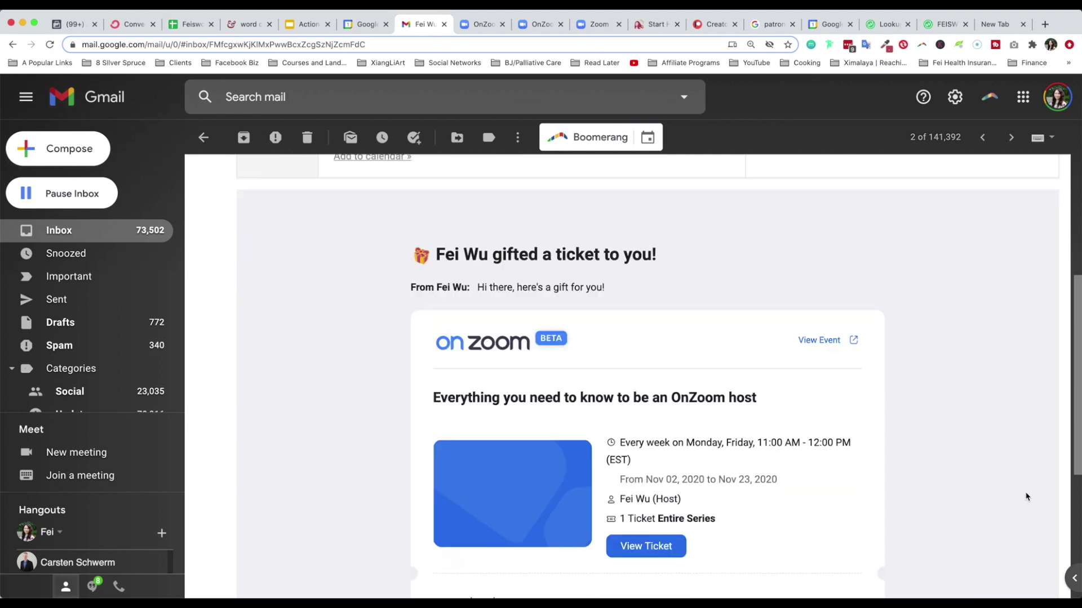
scroll(1026, 497, "down", 3)
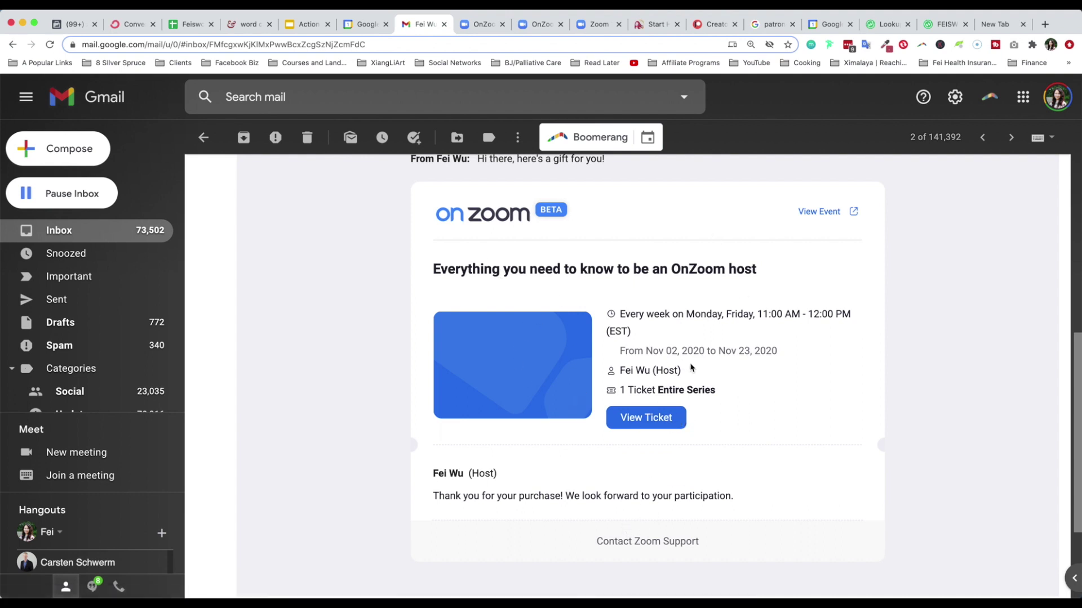
left_click(631, 416)
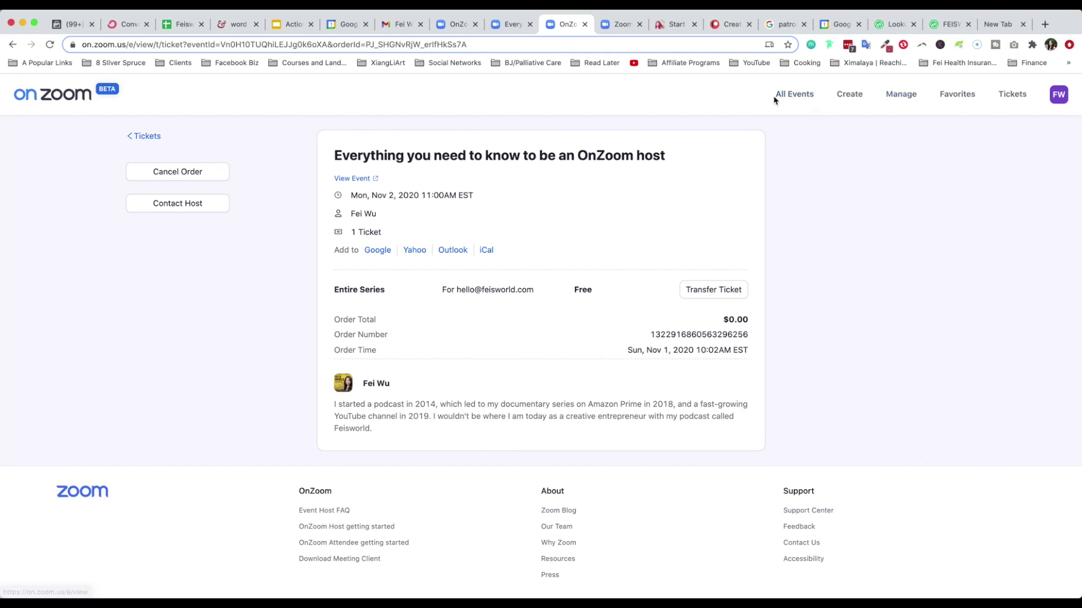
Cancel the upcoming 'Everything you need to know to be an OnZoom host' event from My Events
left_click(845, 96)
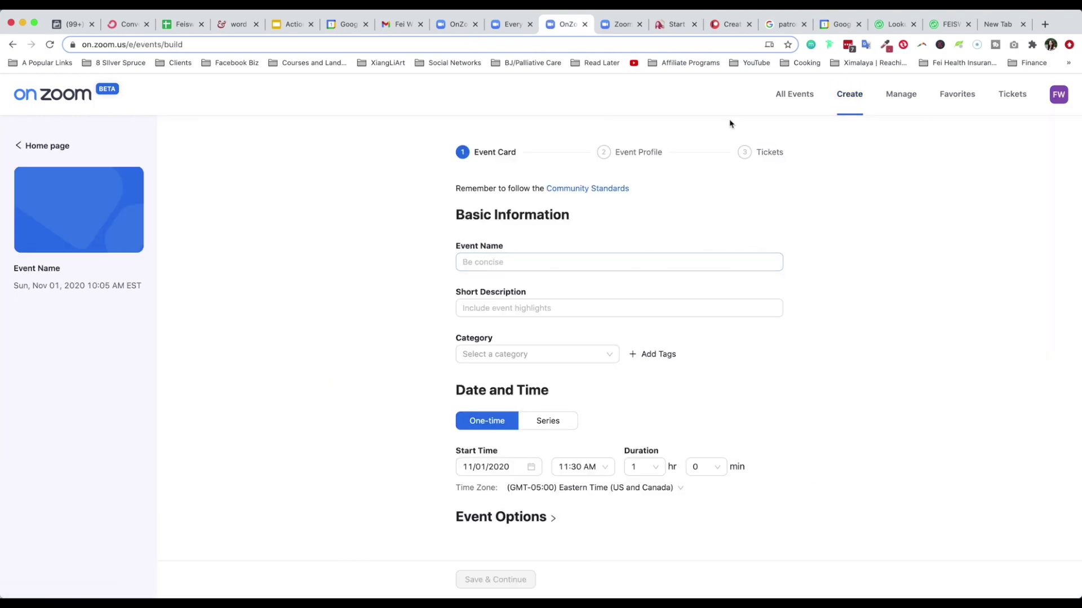
left_click(901, 103)
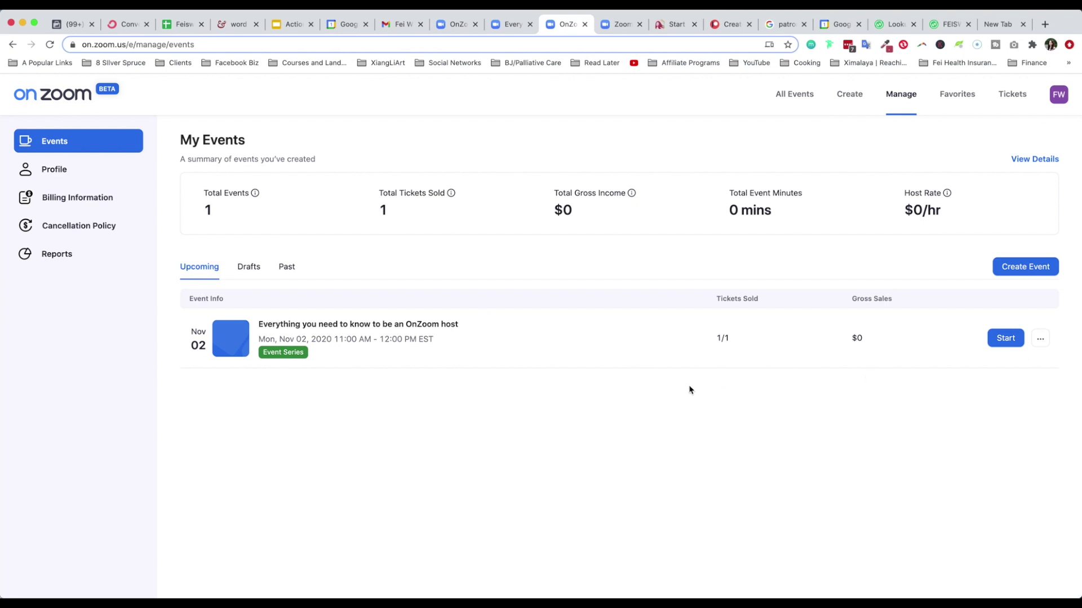
left_click(1038, 339)
triple_click(1056, 313)
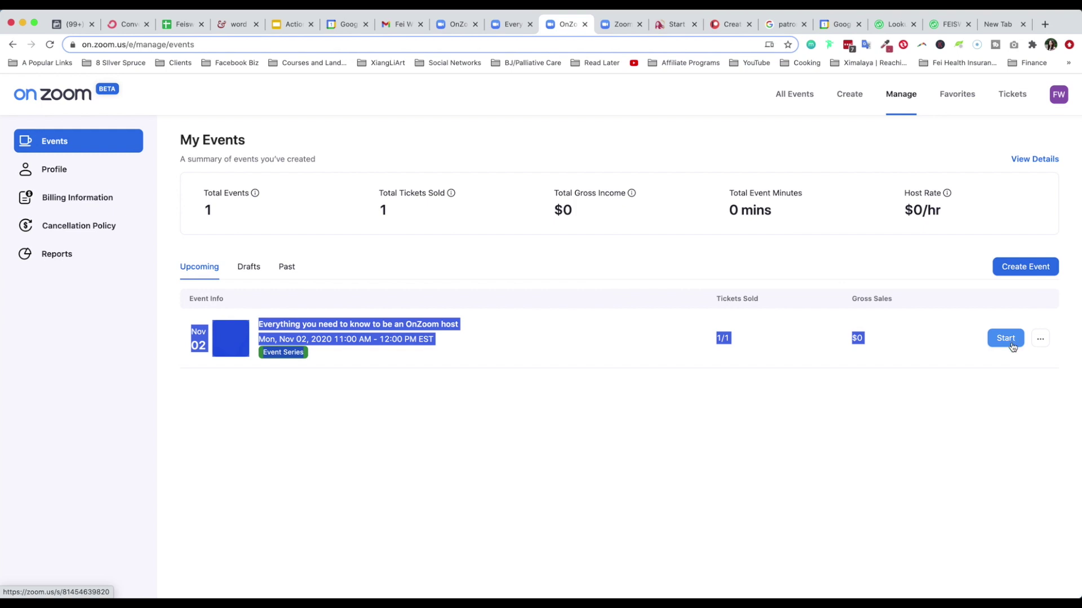
left_click(1001, 383)
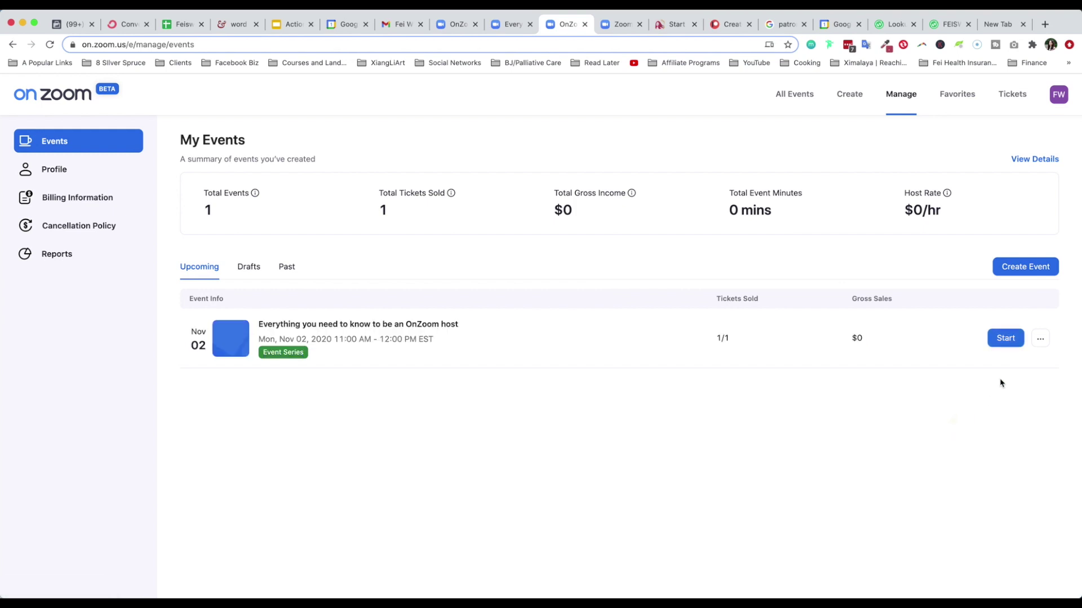
left_click(1040, 344)
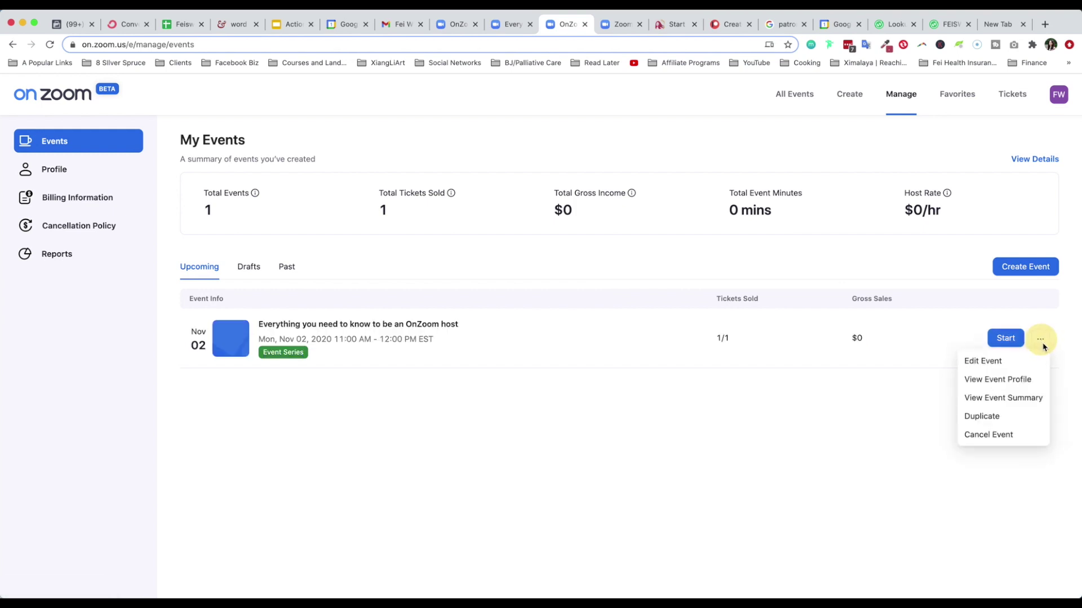
left_click(1012, 423)
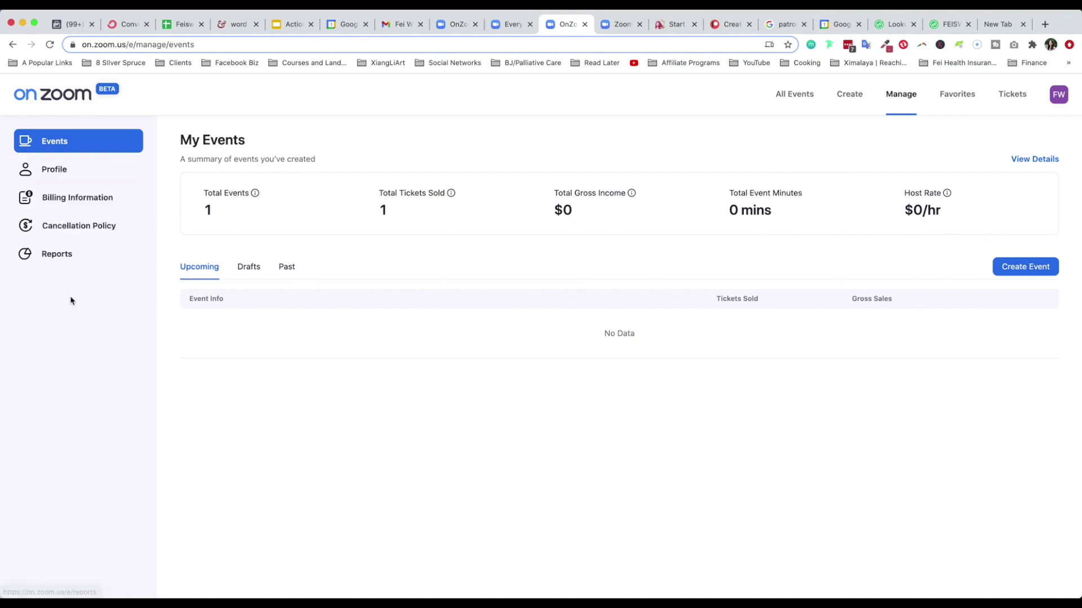
Review the hosted-events Reports summary and its Paid vs Free ticket options
left_click(68, 251)
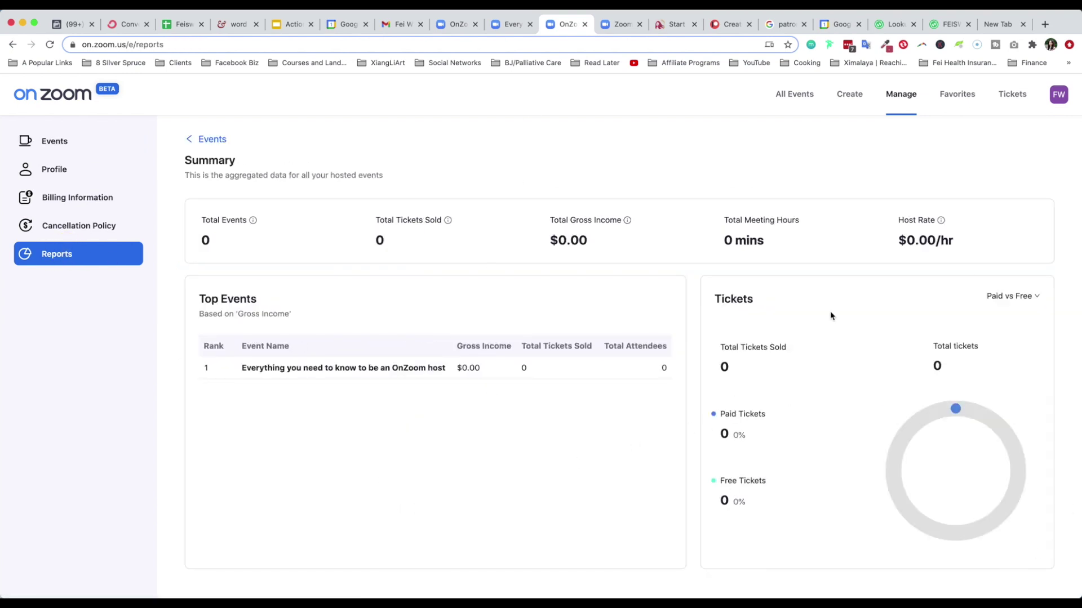
scroll(783, 393, "down", 1)
left_click(1035, 285)
left_click(588, 477)
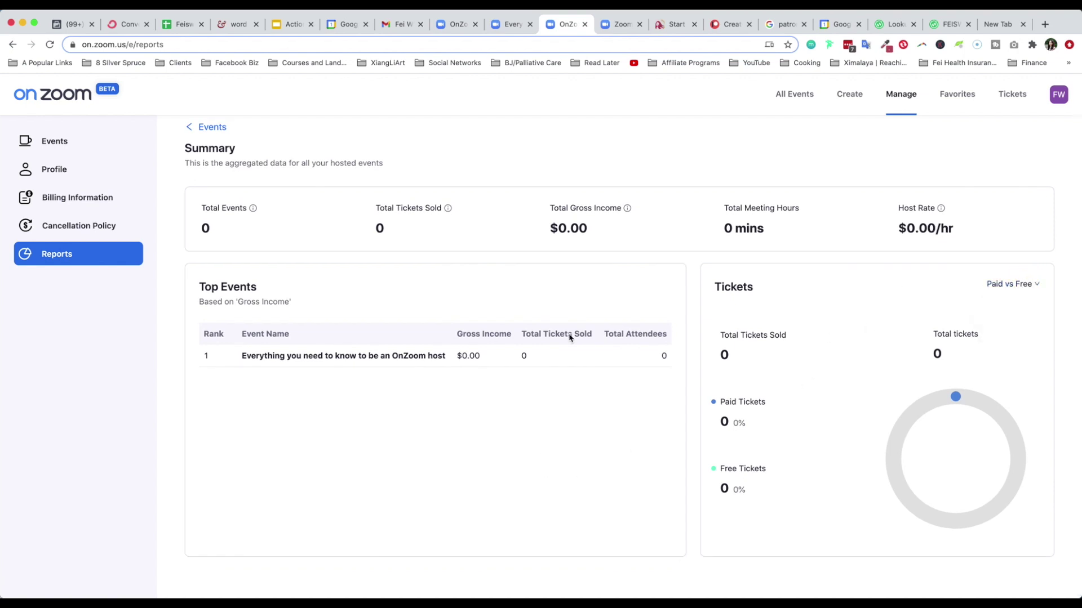
Check past tickets and orders, where the host event shows Order Voided, then go to All Events
left_click(1012, 94)
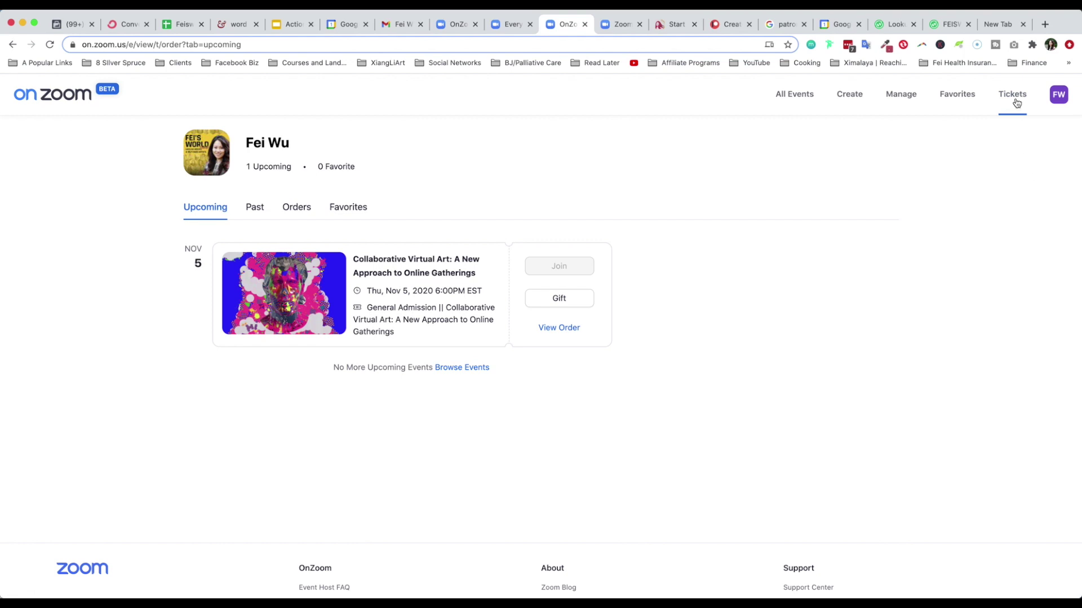
left_click(261, 213)
left_click(294, 211)
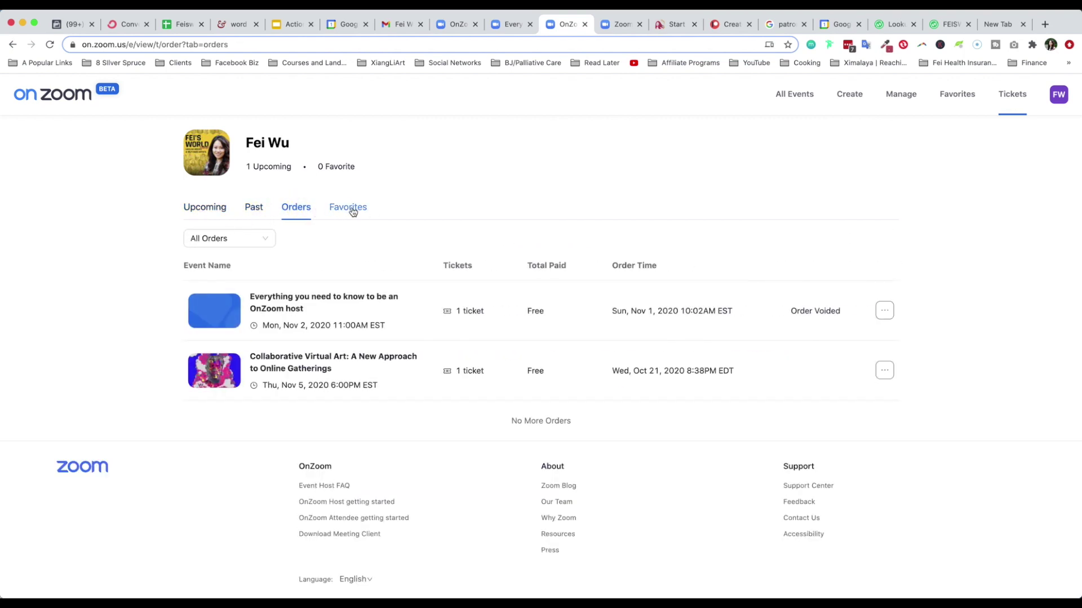
left_click(794, 97)
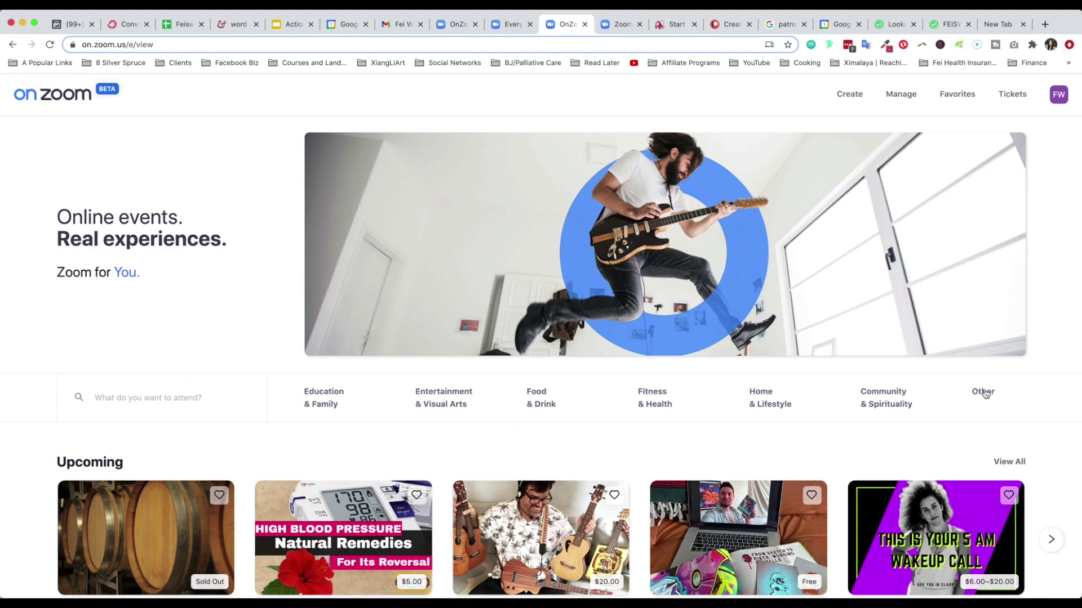
scroll(786, 495, "down", 5)
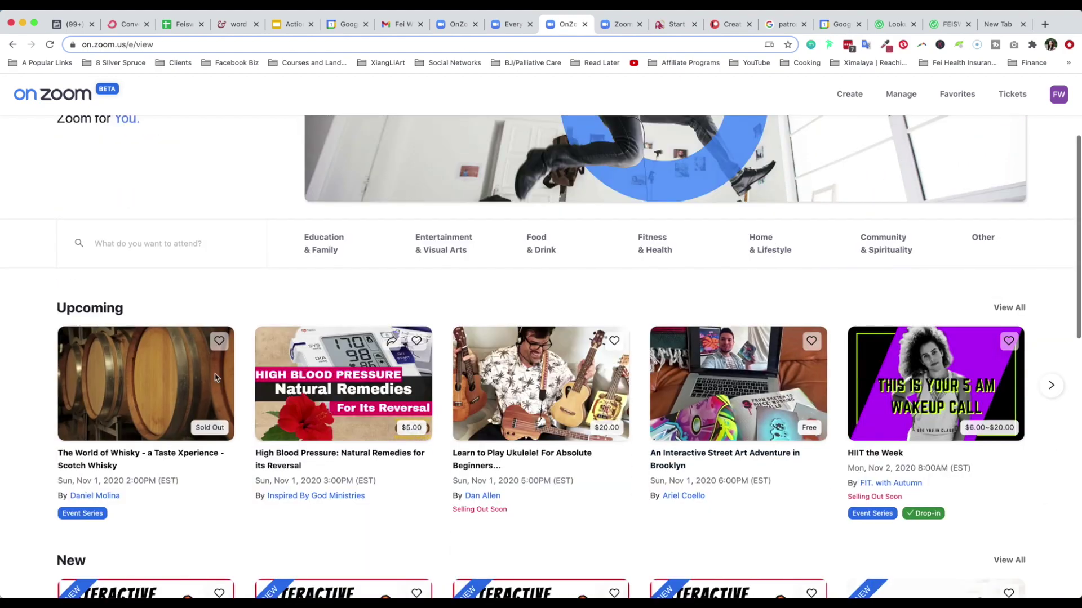
scroll(316, 433, "down", 3)
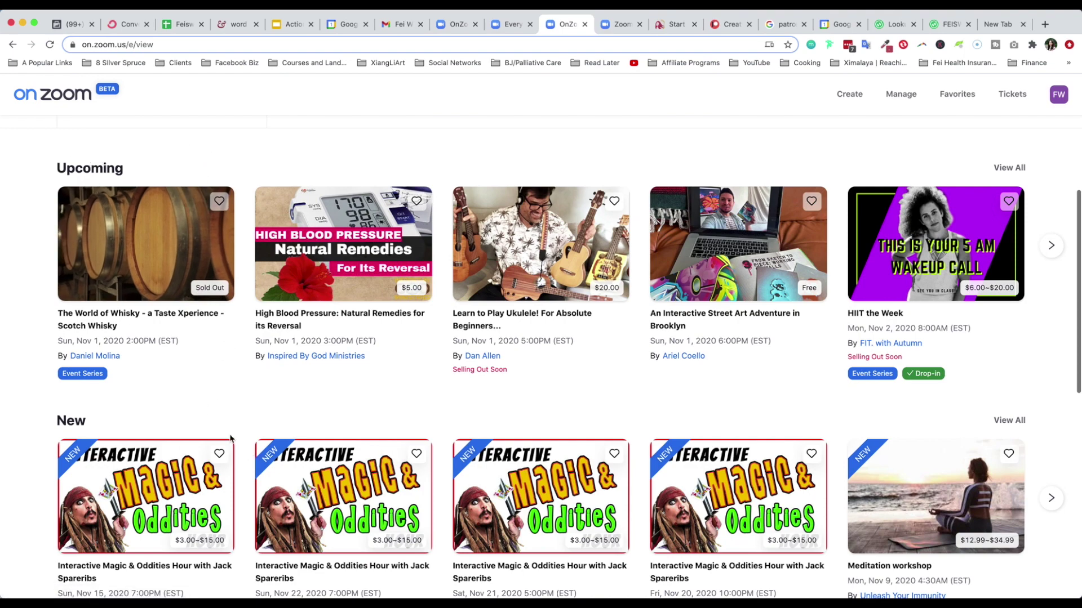
scroll(516, 446, "down", 3)
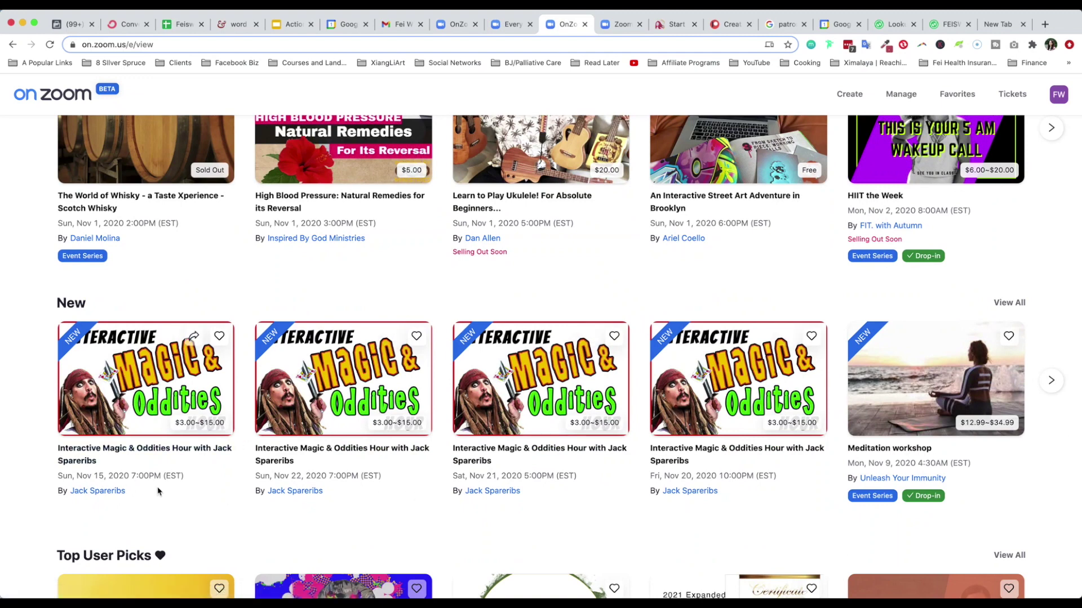
scroll(189, 468, "down", 1)
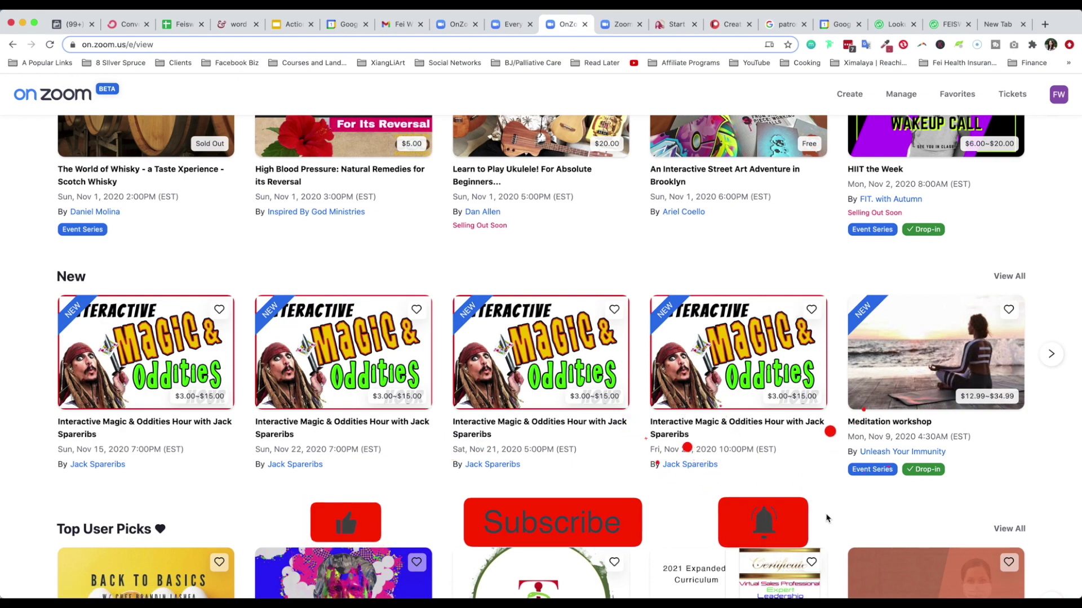
left_click(237, 45)
key("Return")
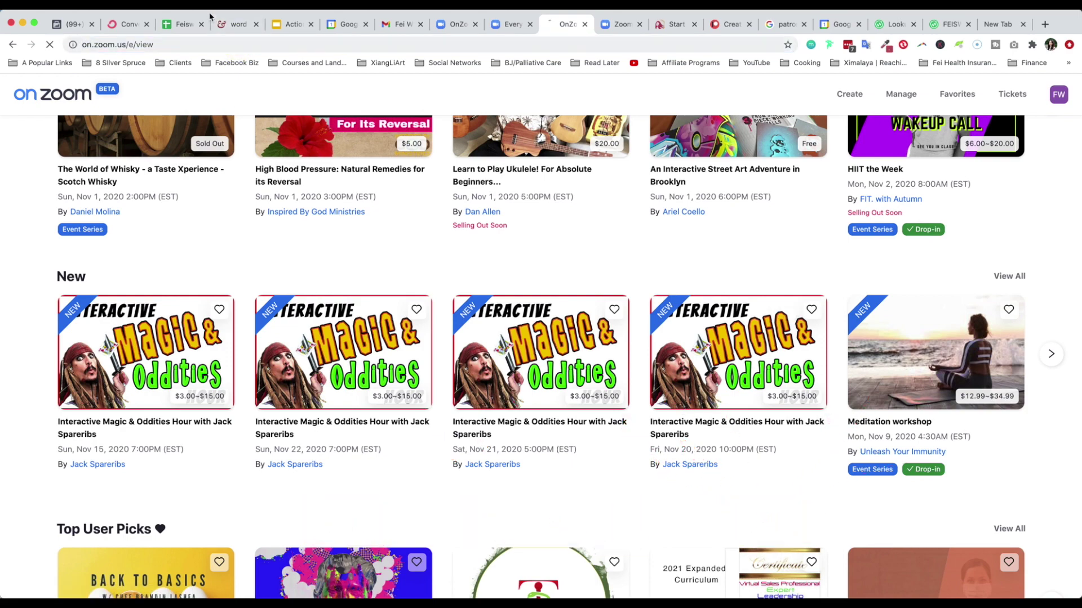
scroll(580, 354, "down", 5)
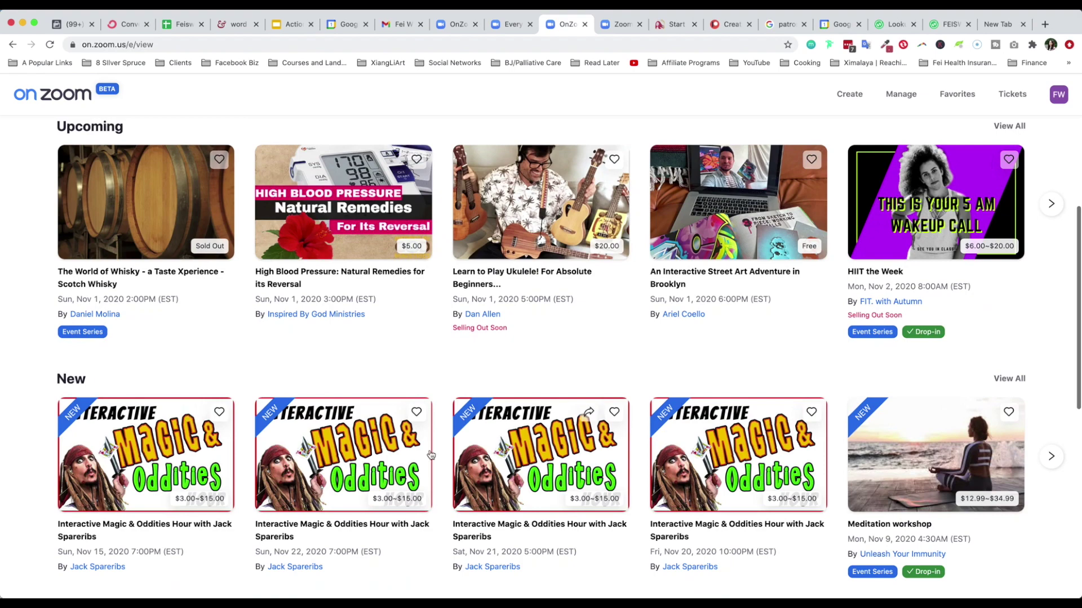
scroll(817, 428, "down", 3)
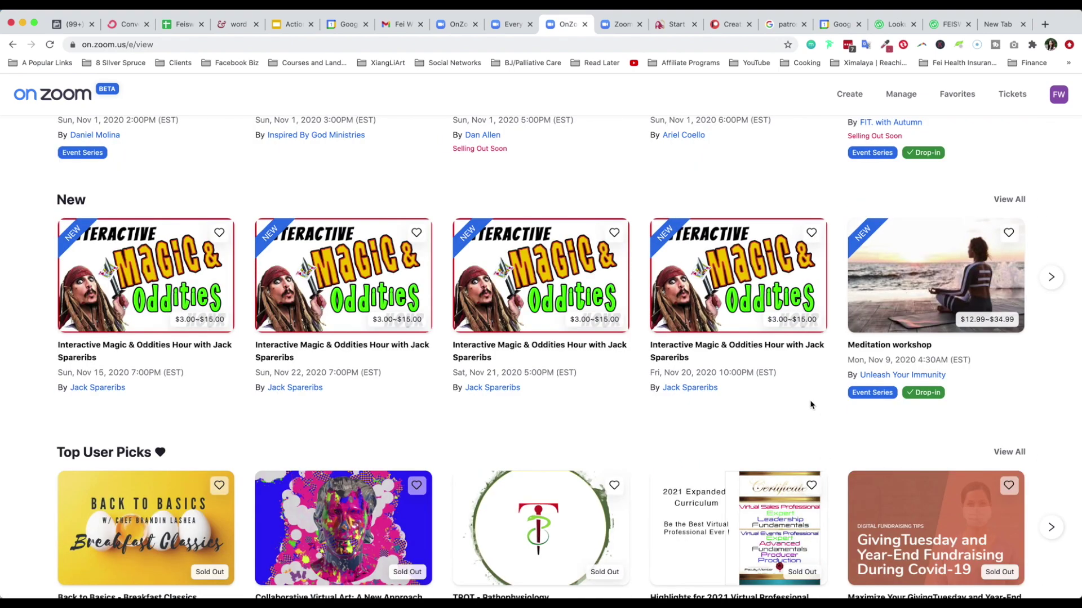
scroll(805, 419, "down", 1)
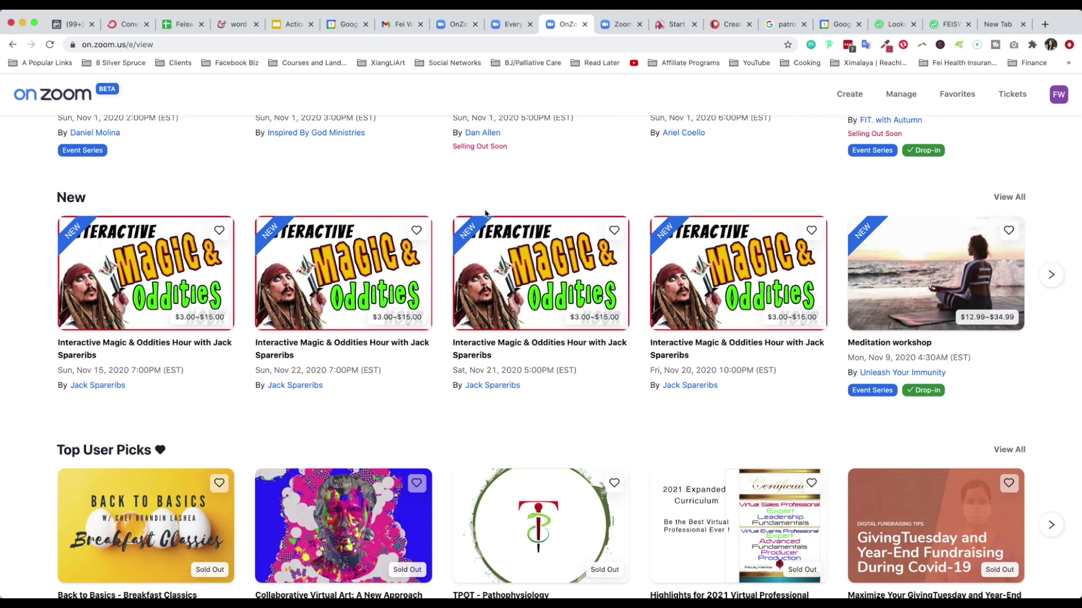
Show the full list of events in the New section
left_click(1019, 197)
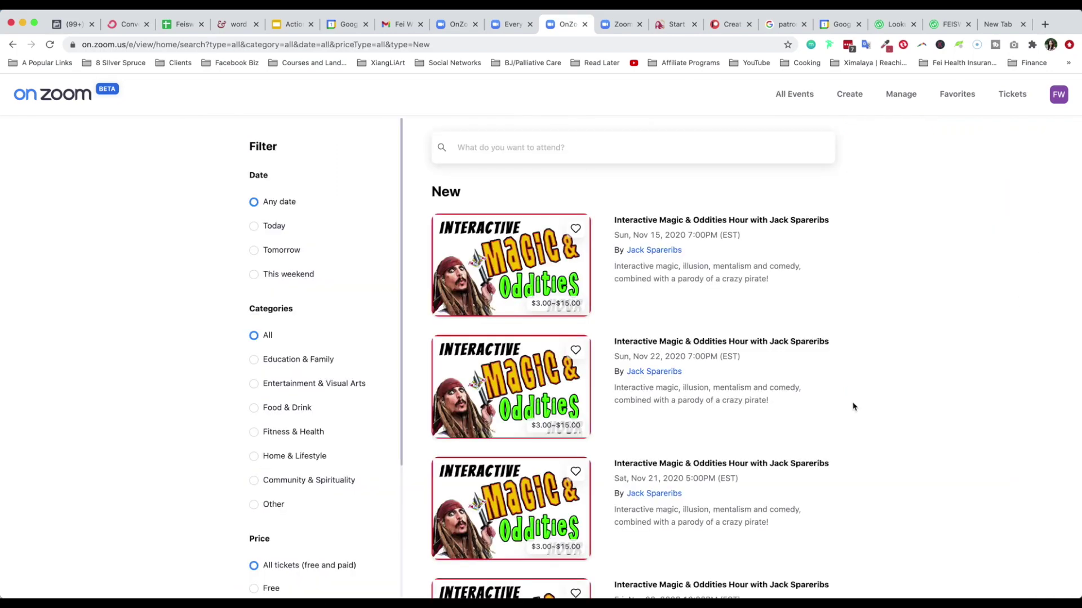
scroll(794, 388, "down", 3)
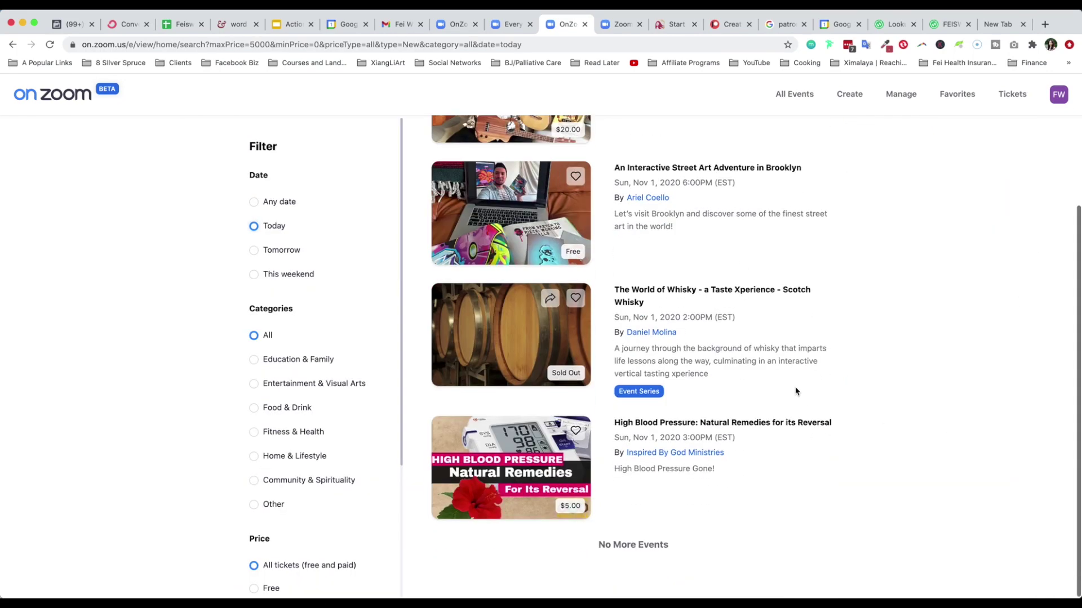
scroll(796, 390, "up", 3)
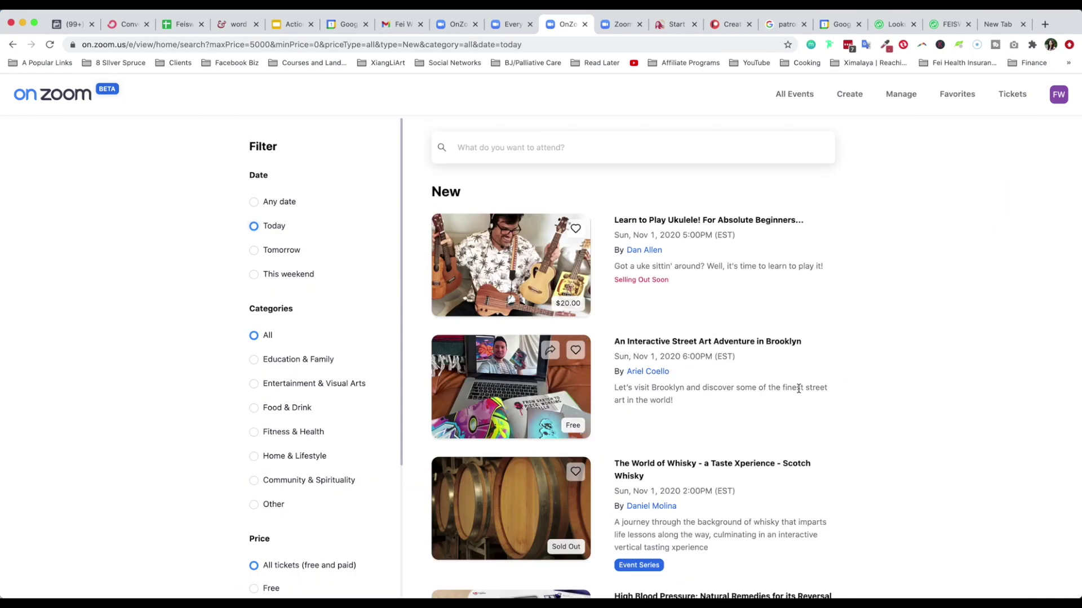
Filter new events to Tomorrow, then go back to today's empty Community & Spirituality results
left_click(254, 250)
scroll(851, 483, "down", 10)
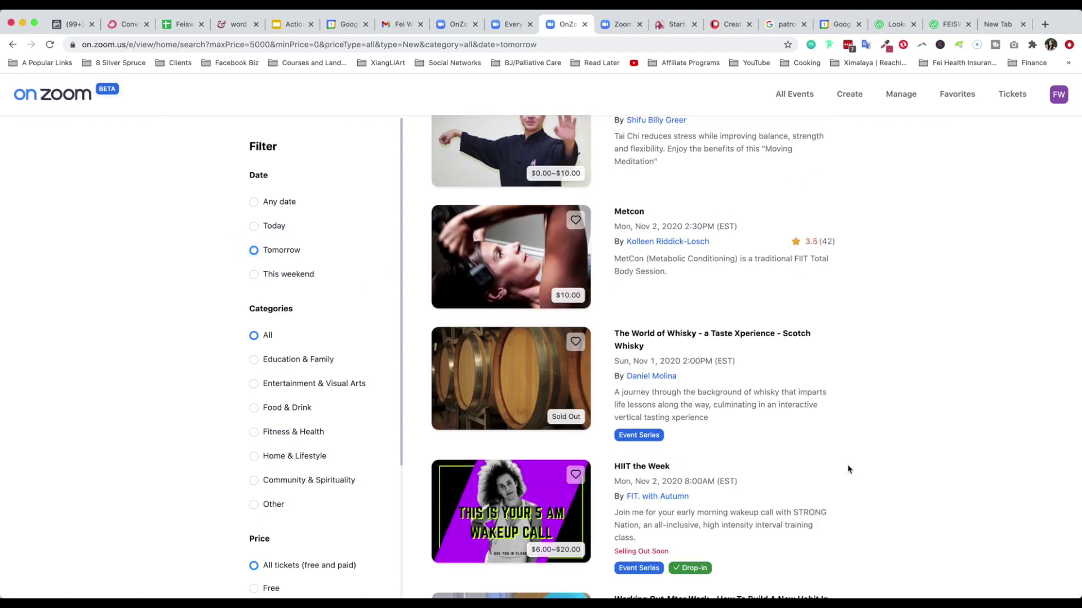
scroll(846, 467, "down", 7)
scroll(647, 510, "up", 20)
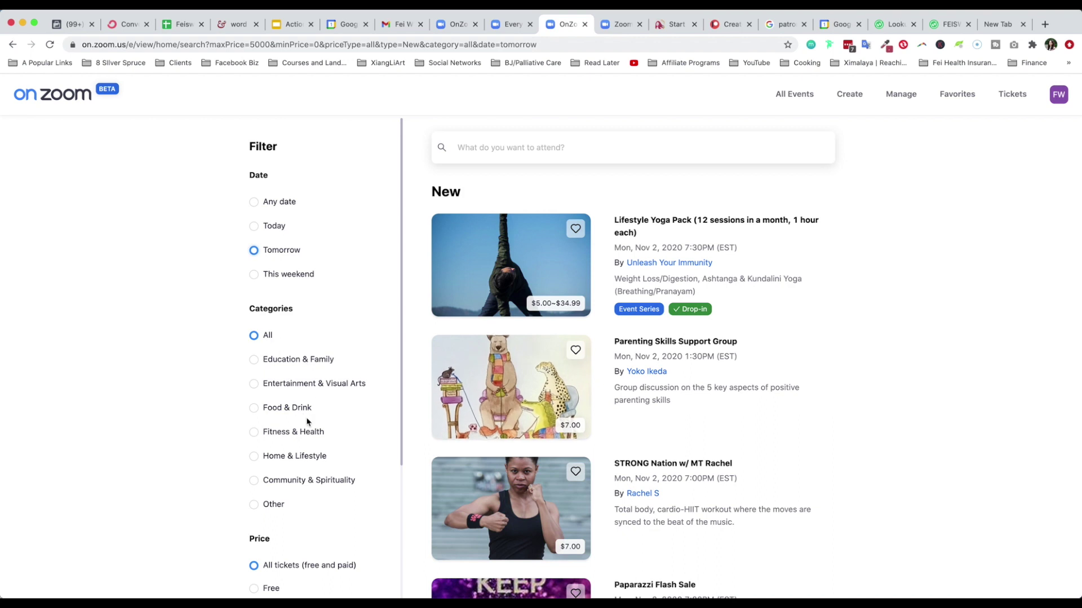
scroll(309, 422, "down", 2)
scroll(305, 292, "down", 5)
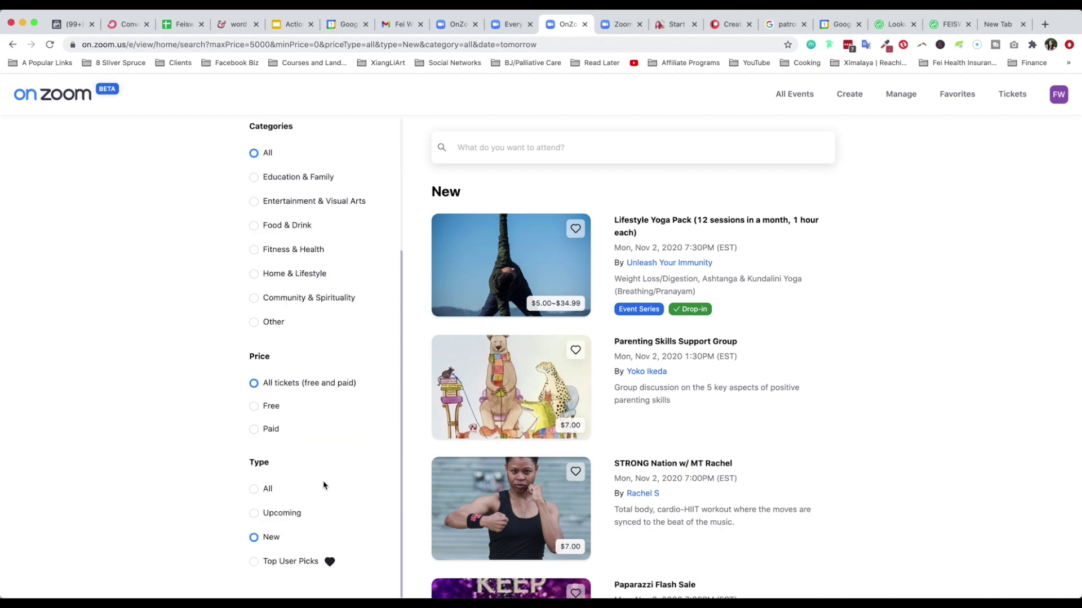
scroll(322, 485, "up", 6)
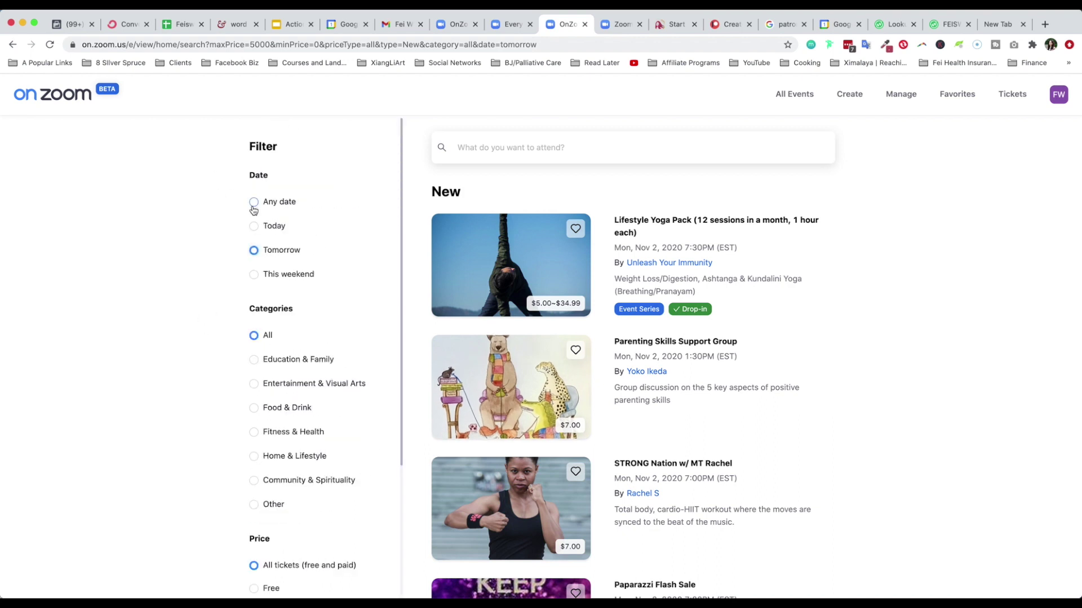
left_click(12, 44)
left_click(12, 45)
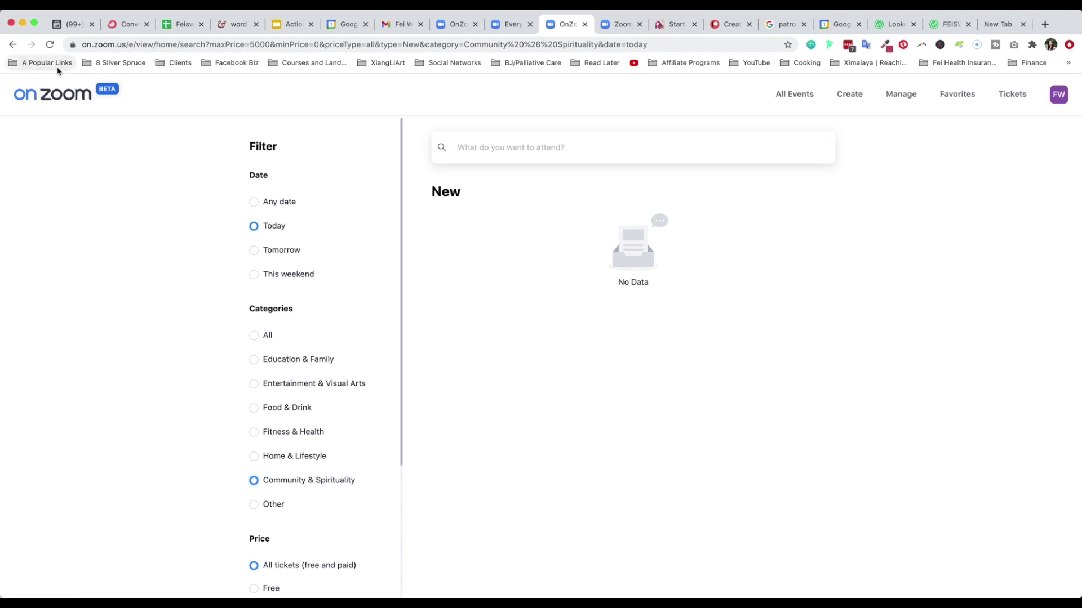
Return to the All Events listings page and dismiss the open account menu
left_click(786, 95)
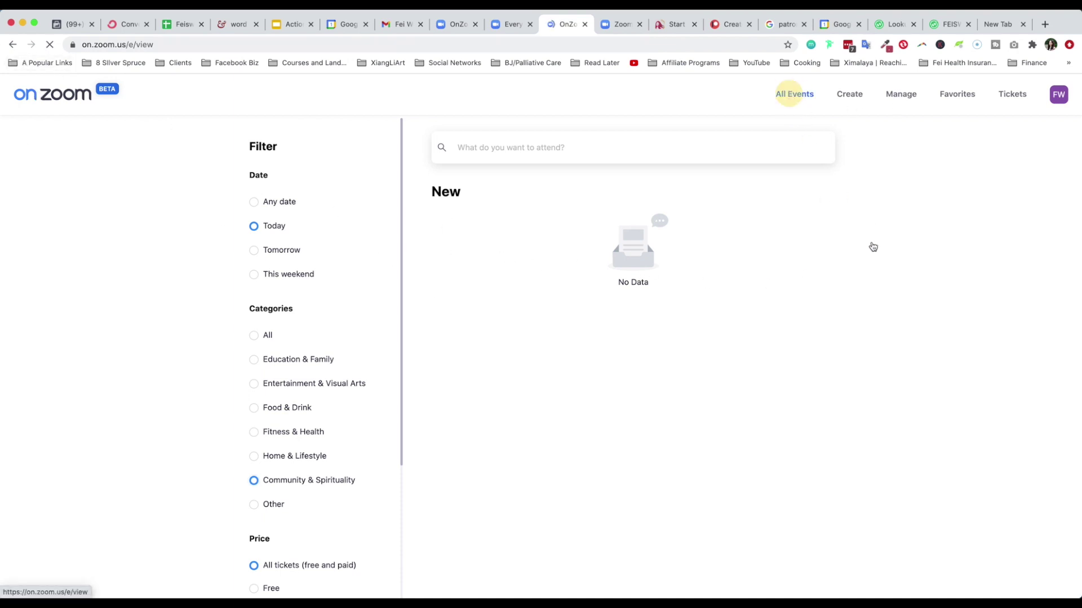
scroll(925, 500, "down", 15)
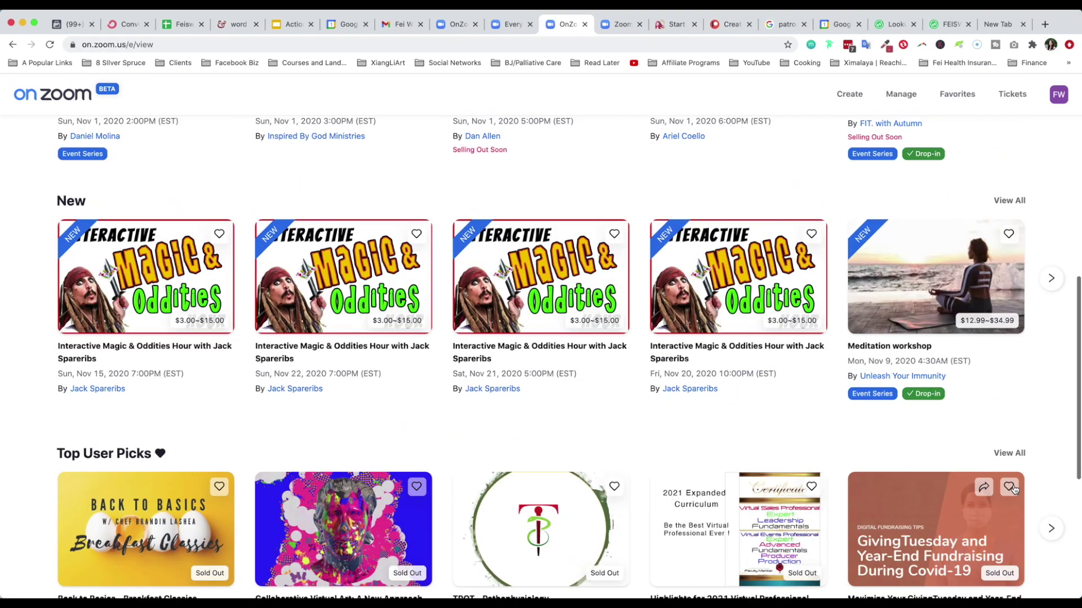
scroll(495, 402, "up", 3)
scroll(162, 176, "down", 3)
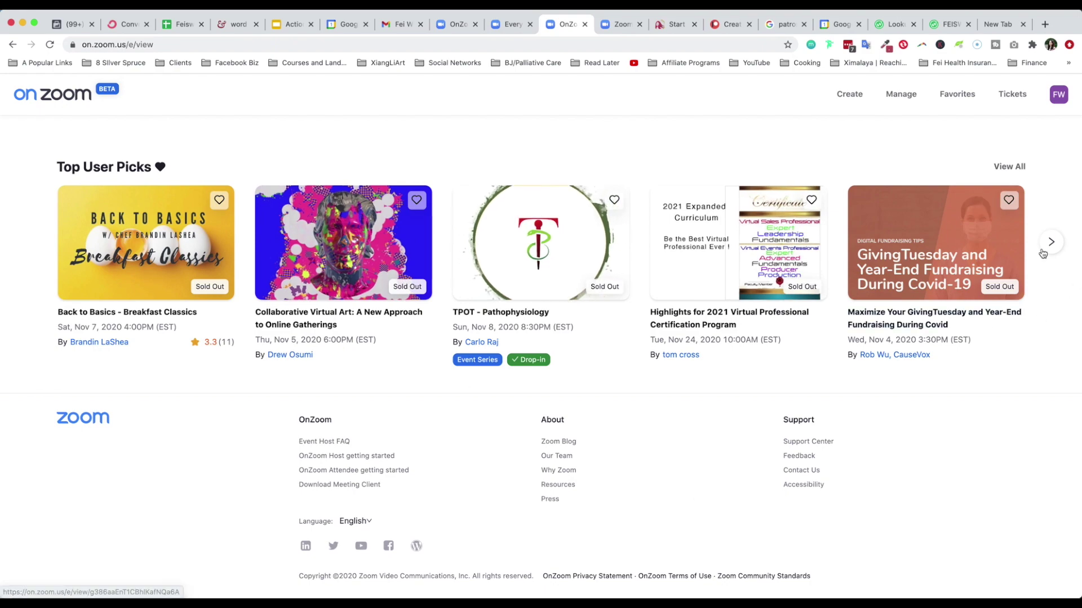
scroll(755, 501, "down", 1)
scroll(755, 500, "up", 20)
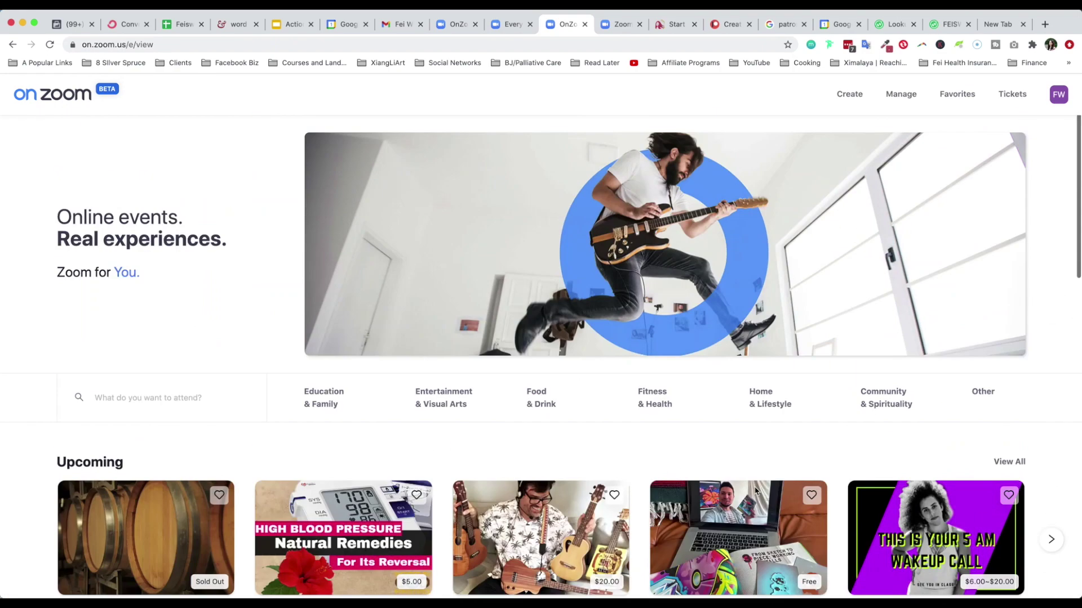
left_click(87, 150)
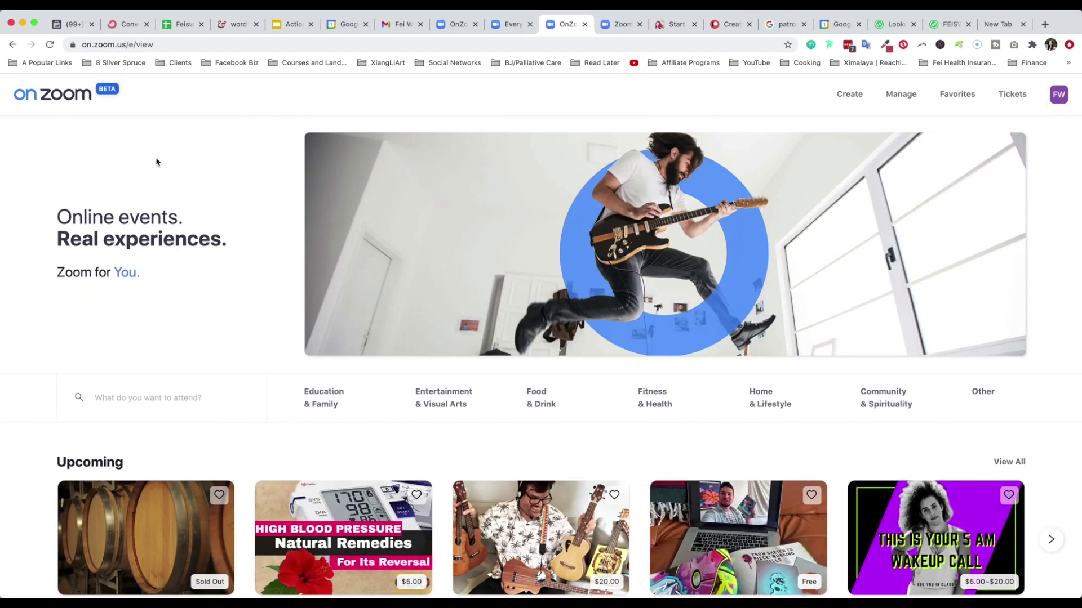